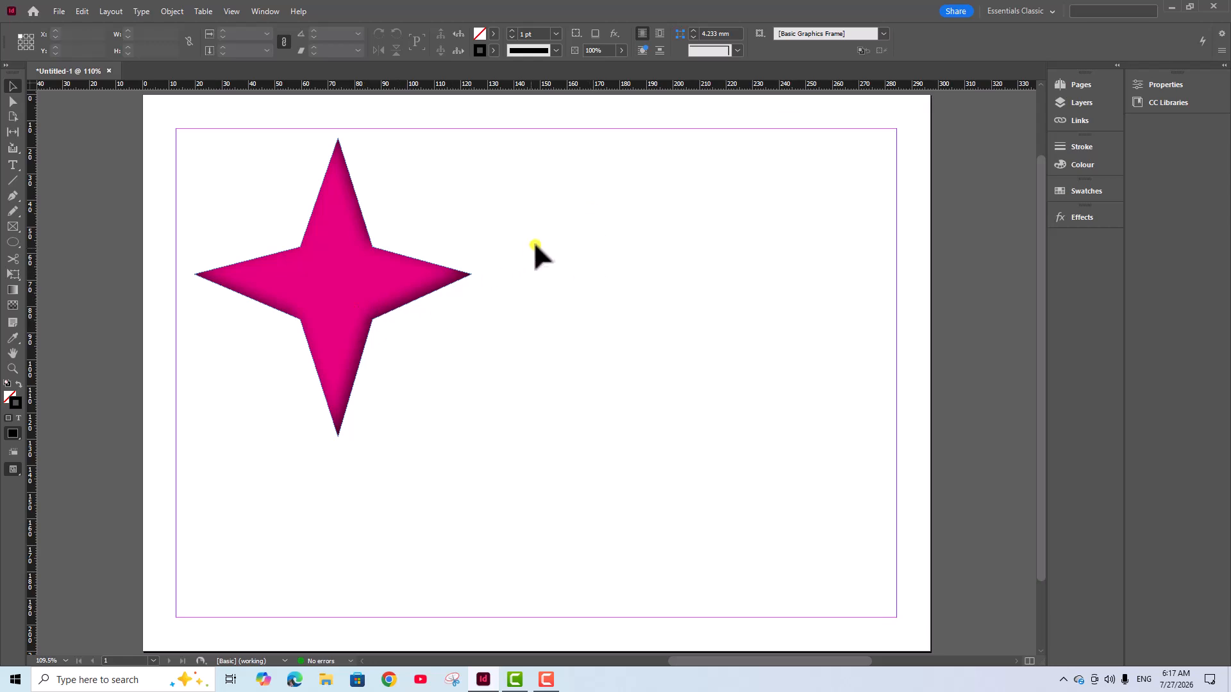
Reposition the pink star near the page's upper-left margin corner, at about X 12.7 mm and Y 15.5 mm
left_click_drag(327, 286, 345, 312)
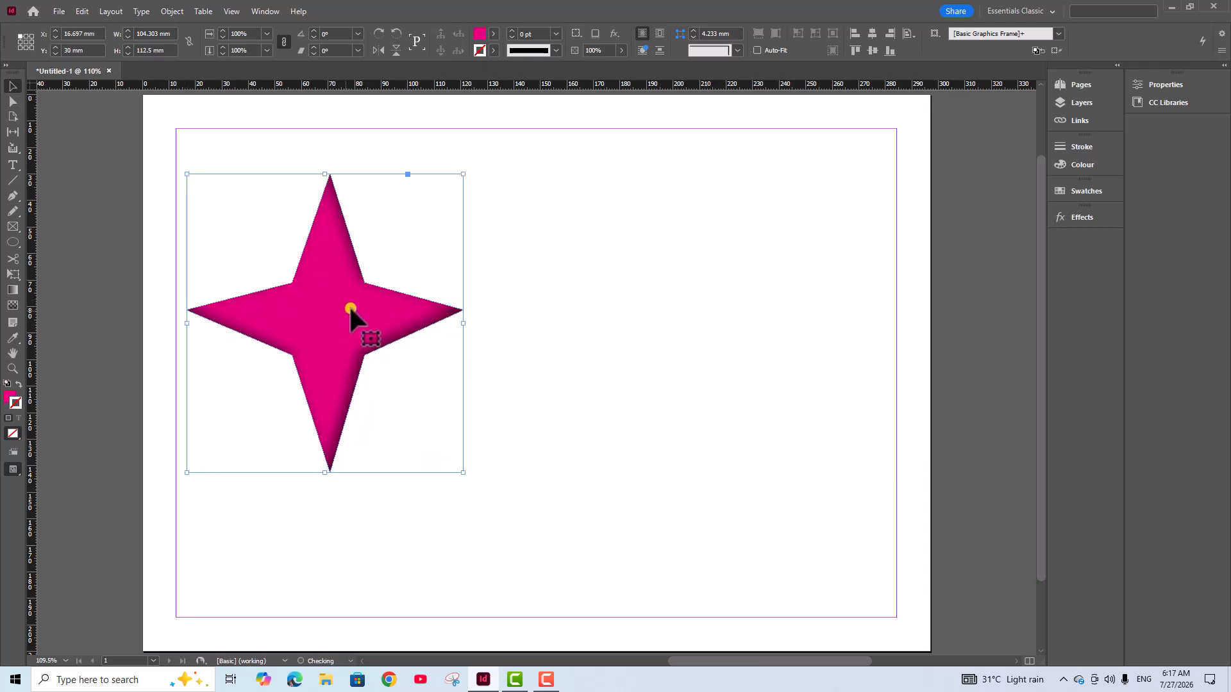
left_click(560, 193)
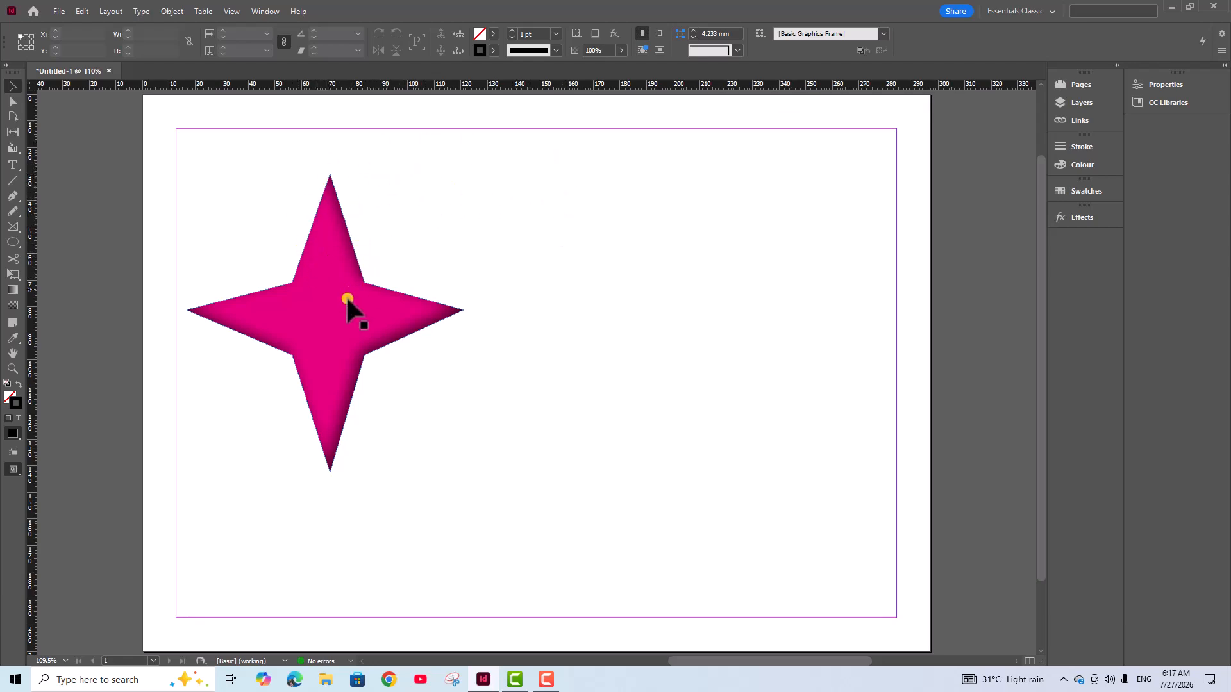
left_click_drag(351, 291, 350, 266)
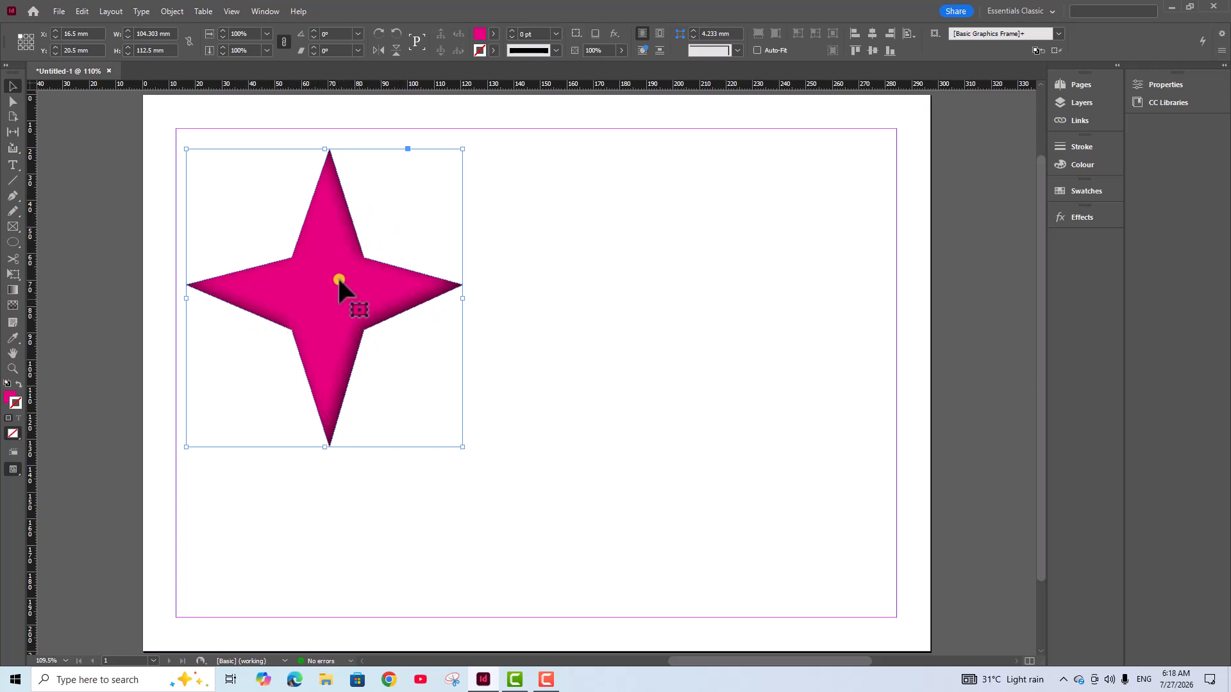
left_click(578, 269)
left_click_drag(334, 277, 331, 265)
left_click(479, 264)
Clear all existing effects from the pink star and deselect it
left_click(425, 275)
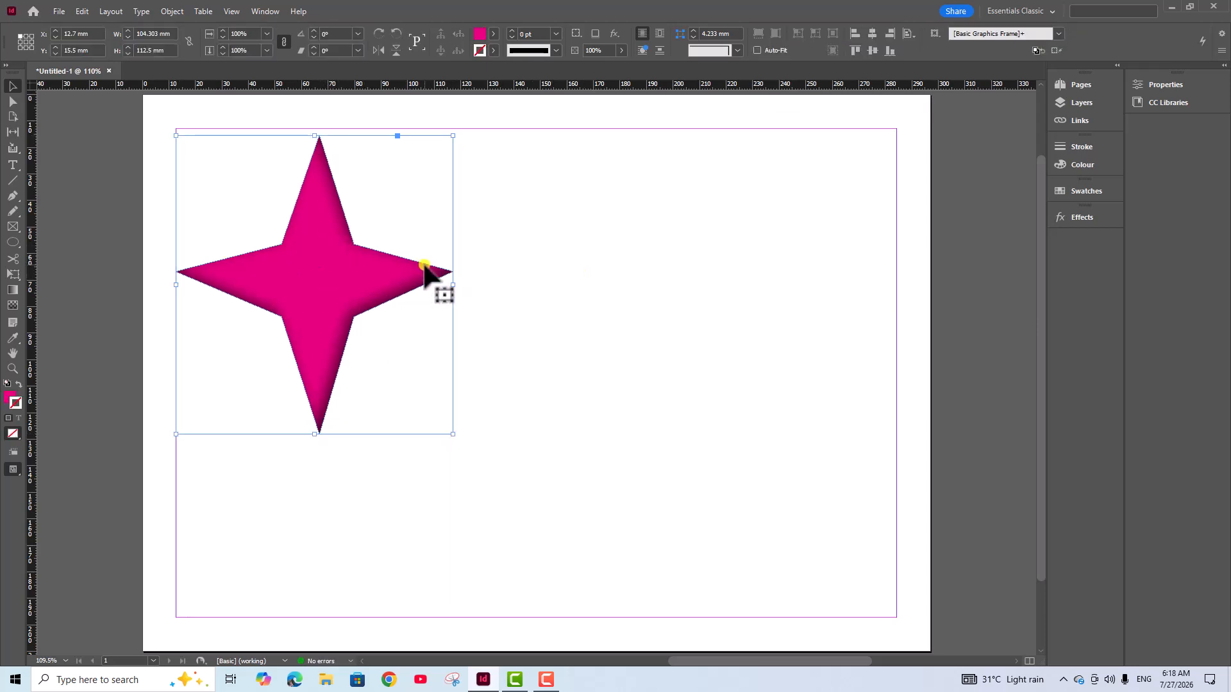
left_click(1073, 218)
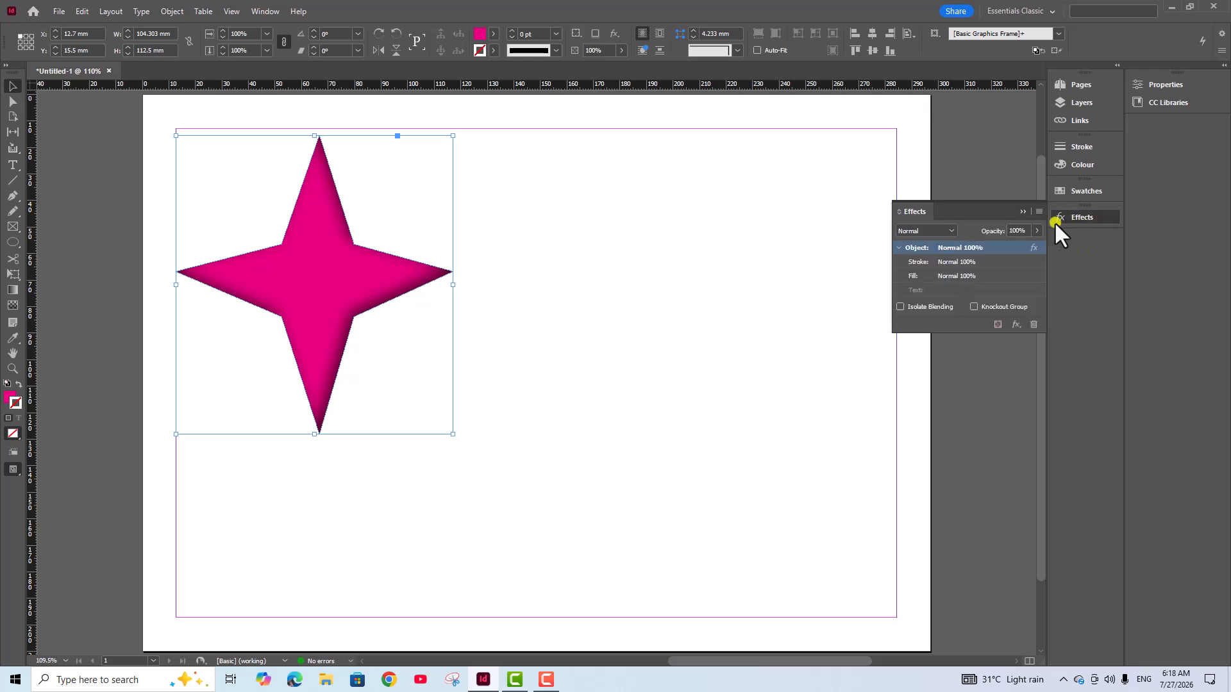
left_click(1032, 325)
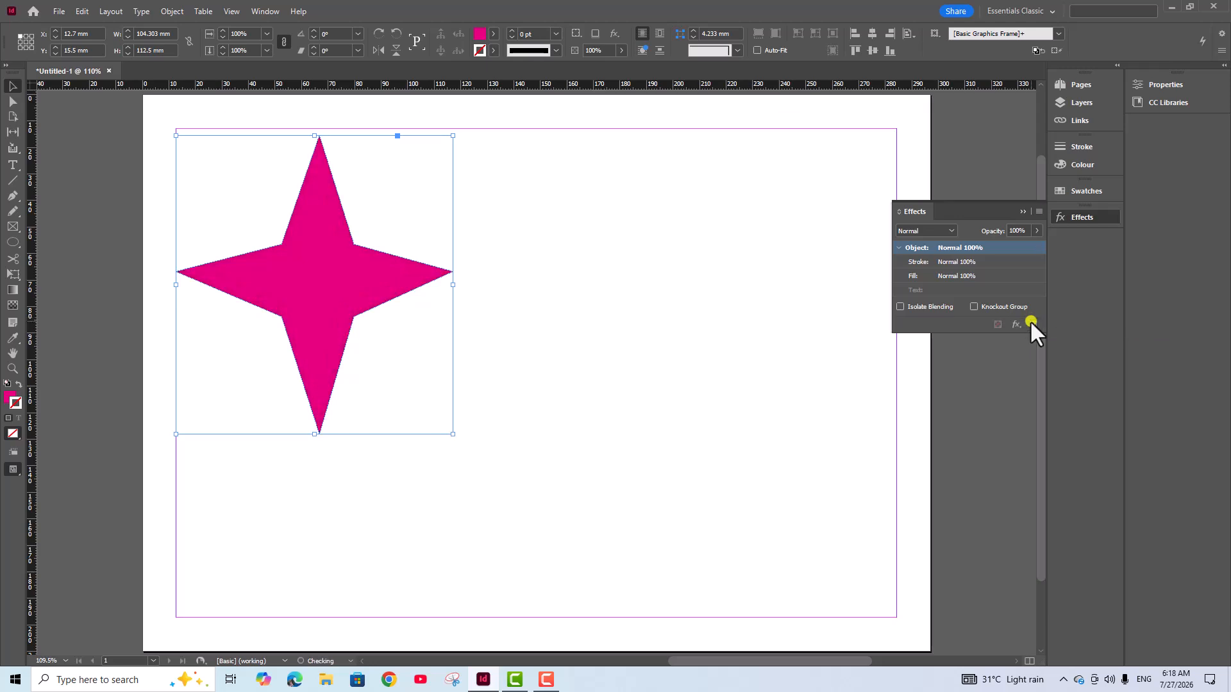
left_click(713, 299)
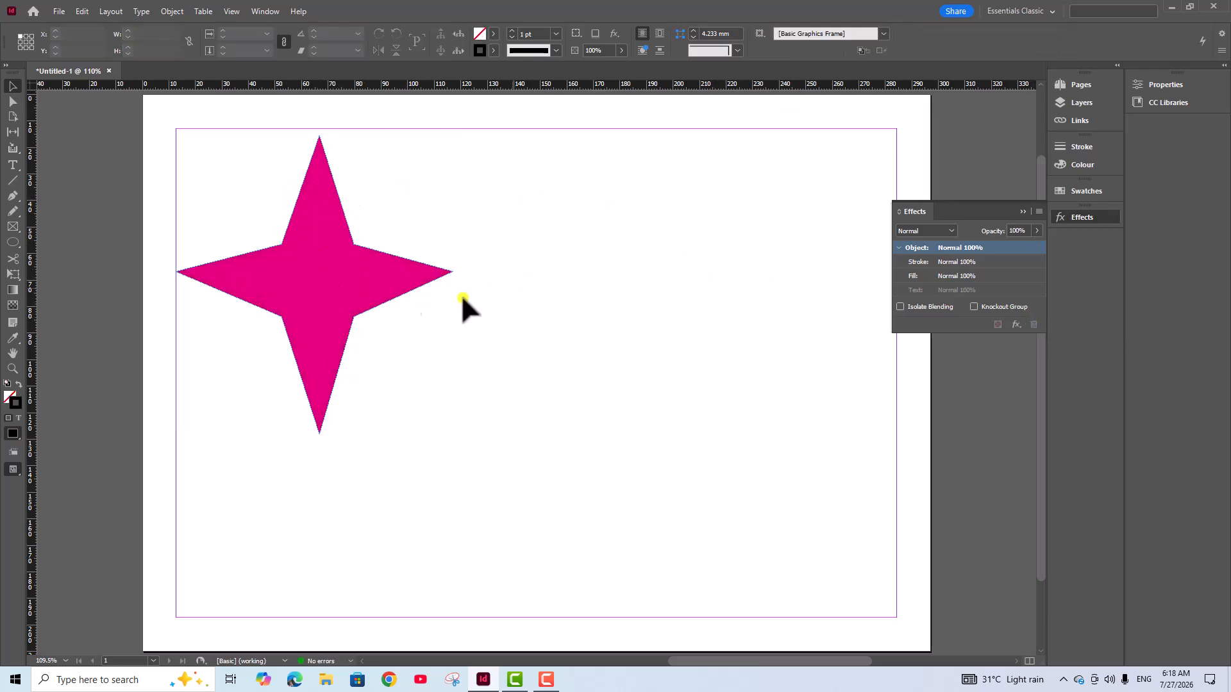
Collapse the Effects panel and move the star towards the page centre, to about X 85 mm and Y 29.25 mm
left_click_drag(335, 273, 346, 270)
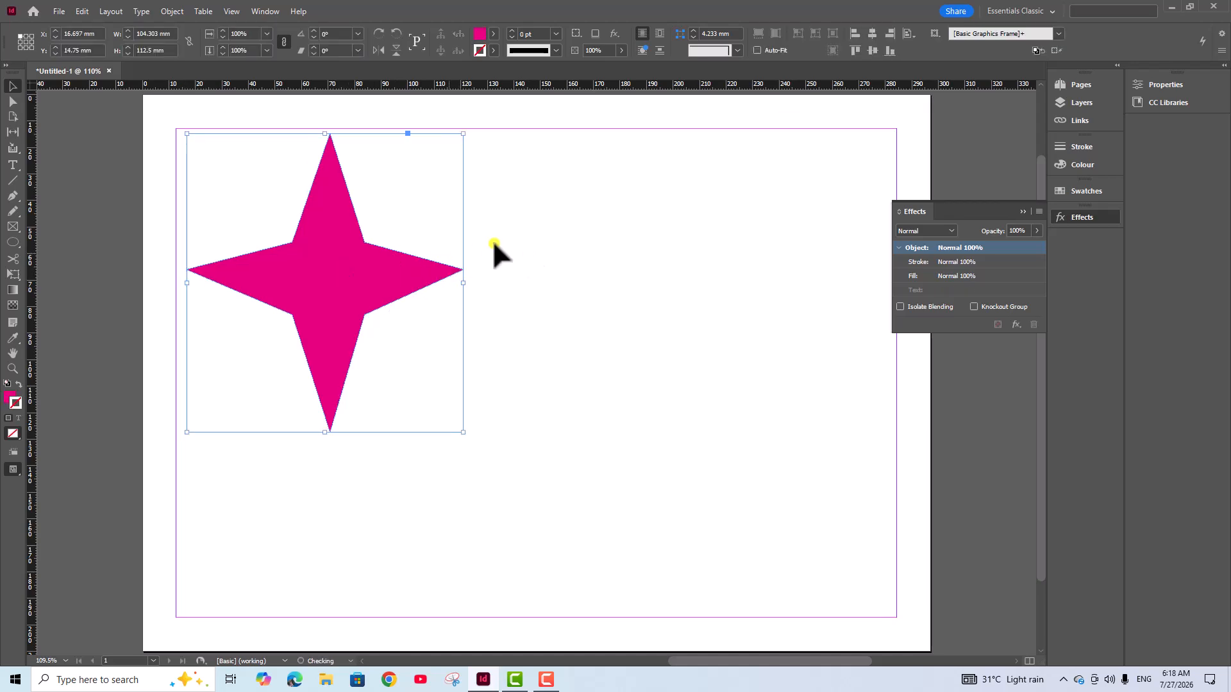
left_click(1022, 211)
left_click_drag(308, 282, 489, 321)
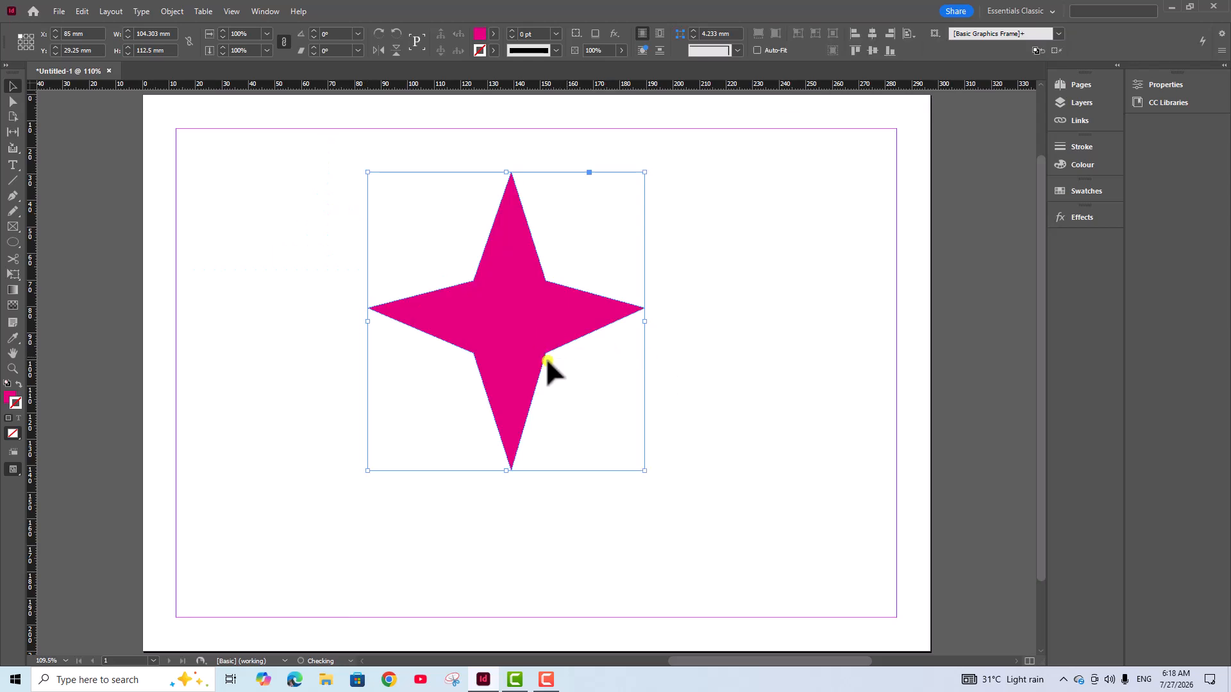
Add an Inner Shadow effect to the star and place the Effects dialog so the star stays in view
right_click(512, 302)
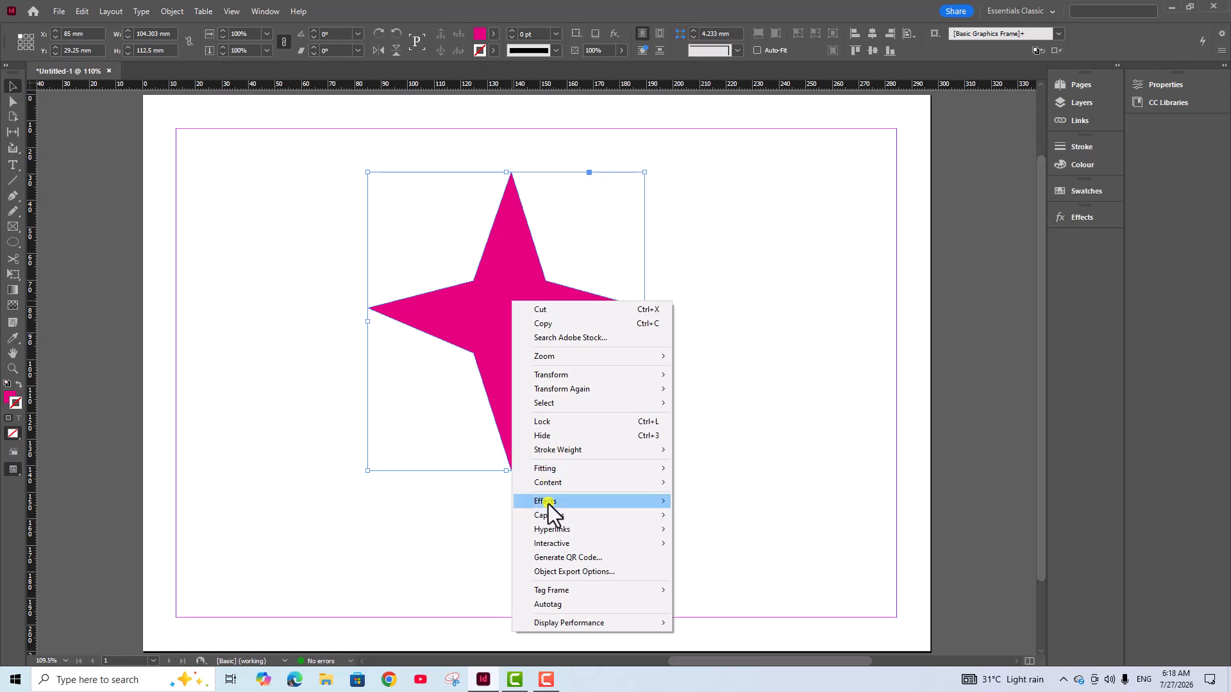
mouse_move(549, 503)
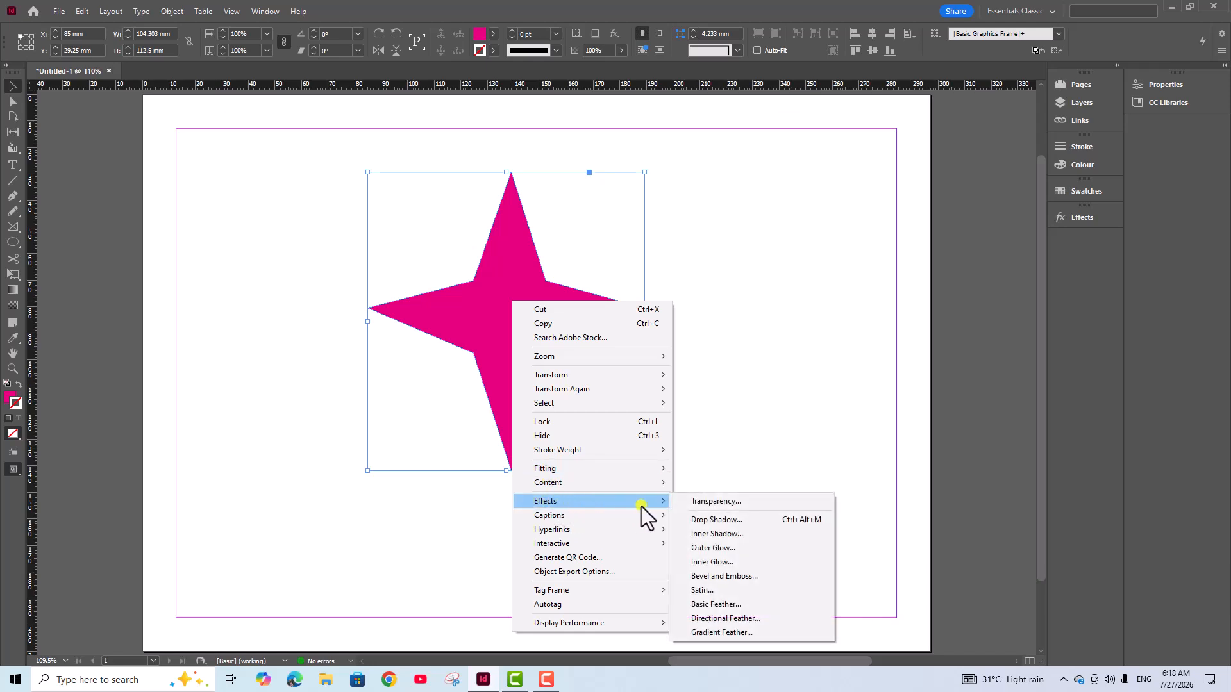
left_click(731, 535)
left_click_drag(928, 318, 805, 157)
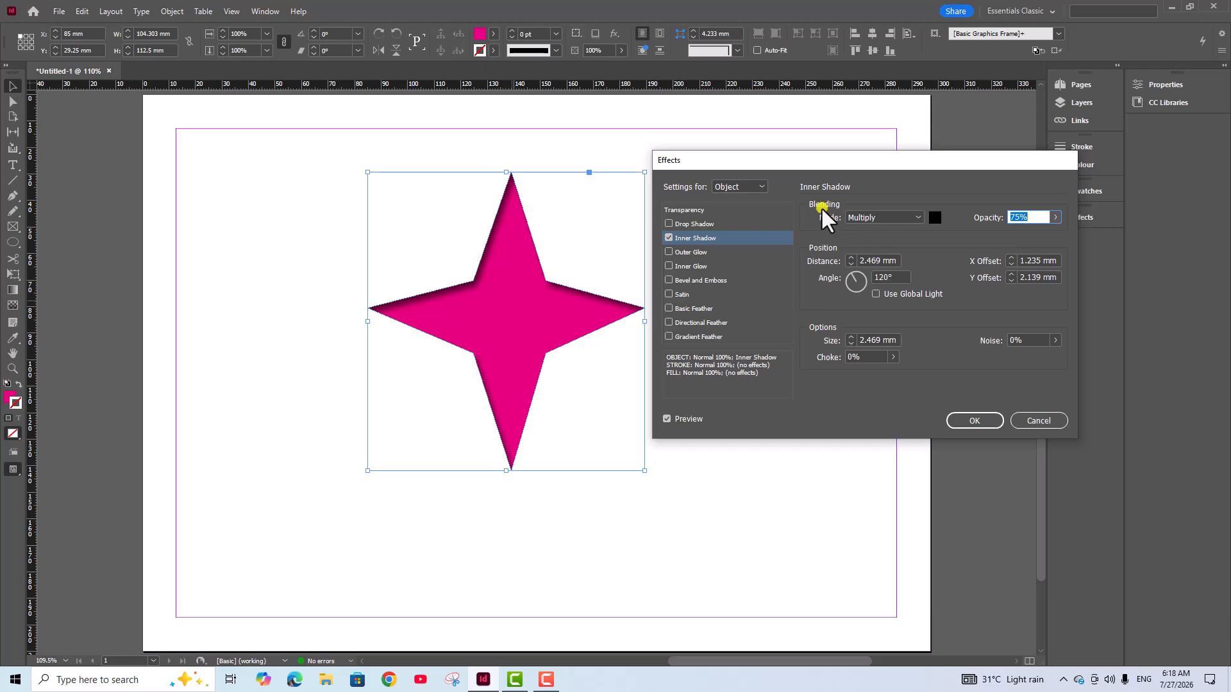
Set the inner shadow's blending mode to Normal and its colour to the [Paper] swatch
left_click(919, 217)
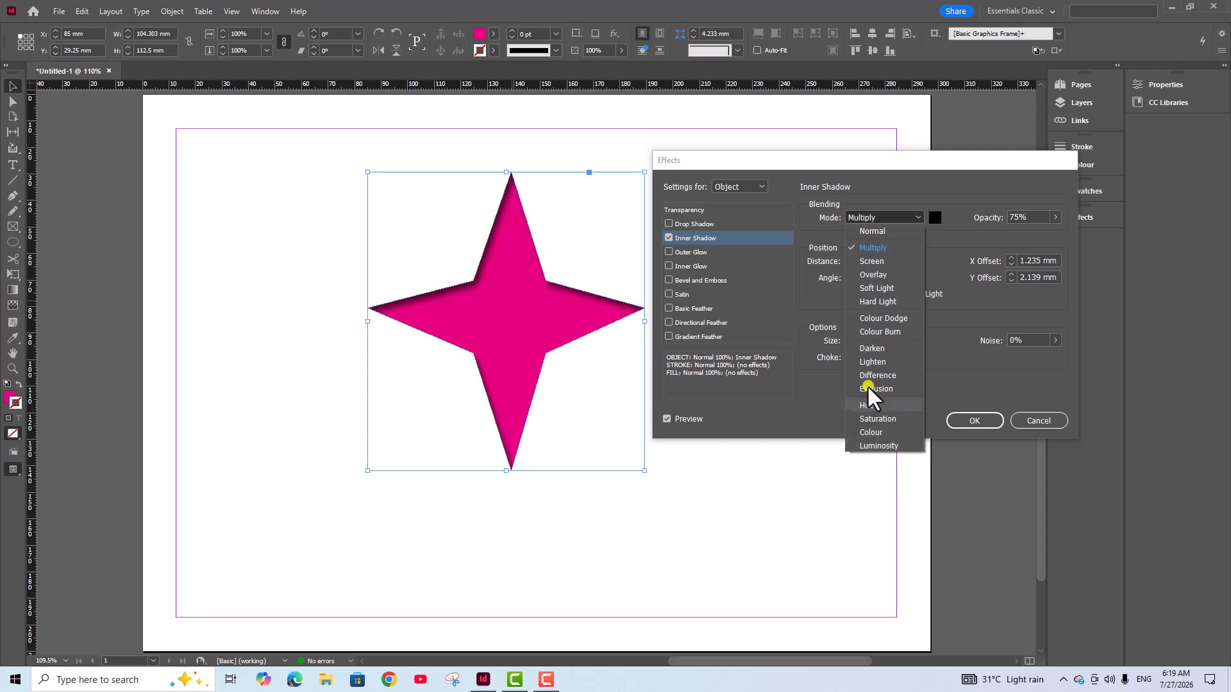
left_click(875, 233)
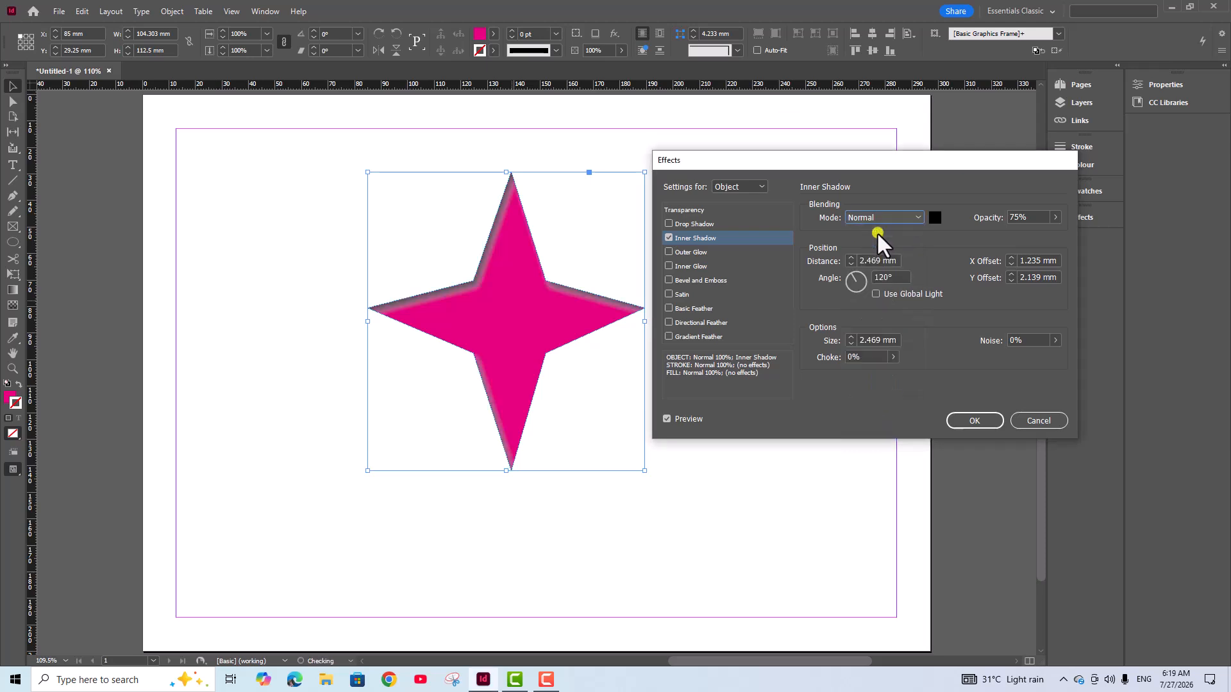
left_click(935, 217)
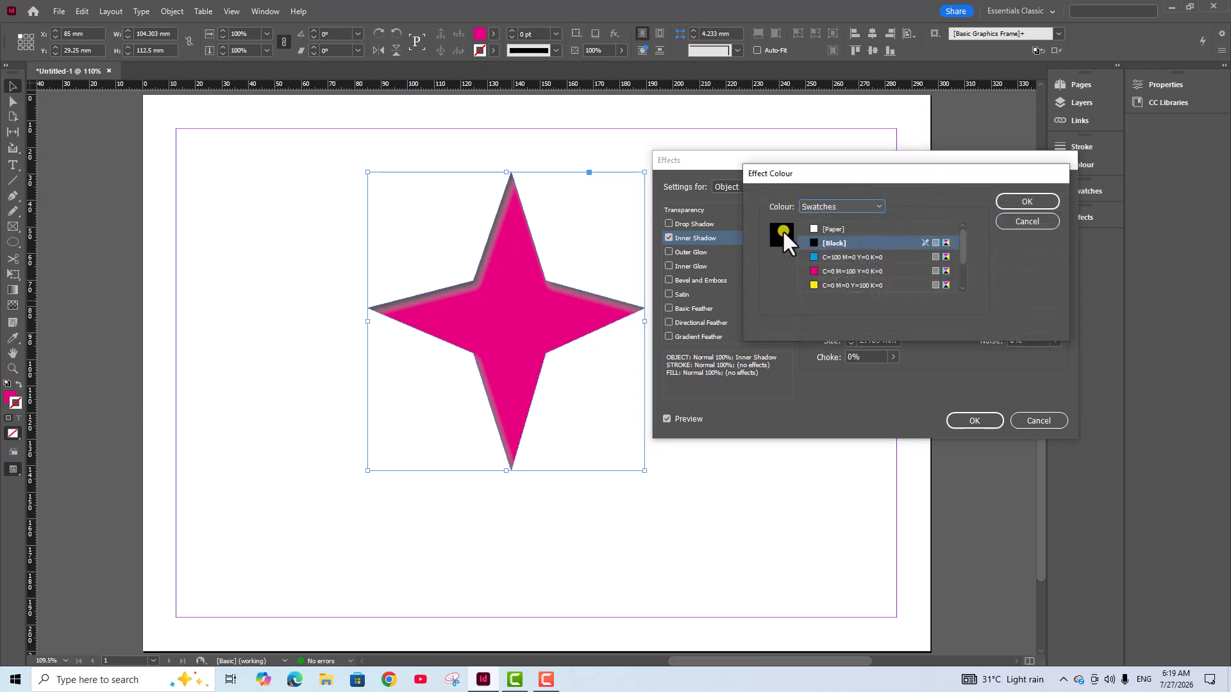
left_click(801, 229)
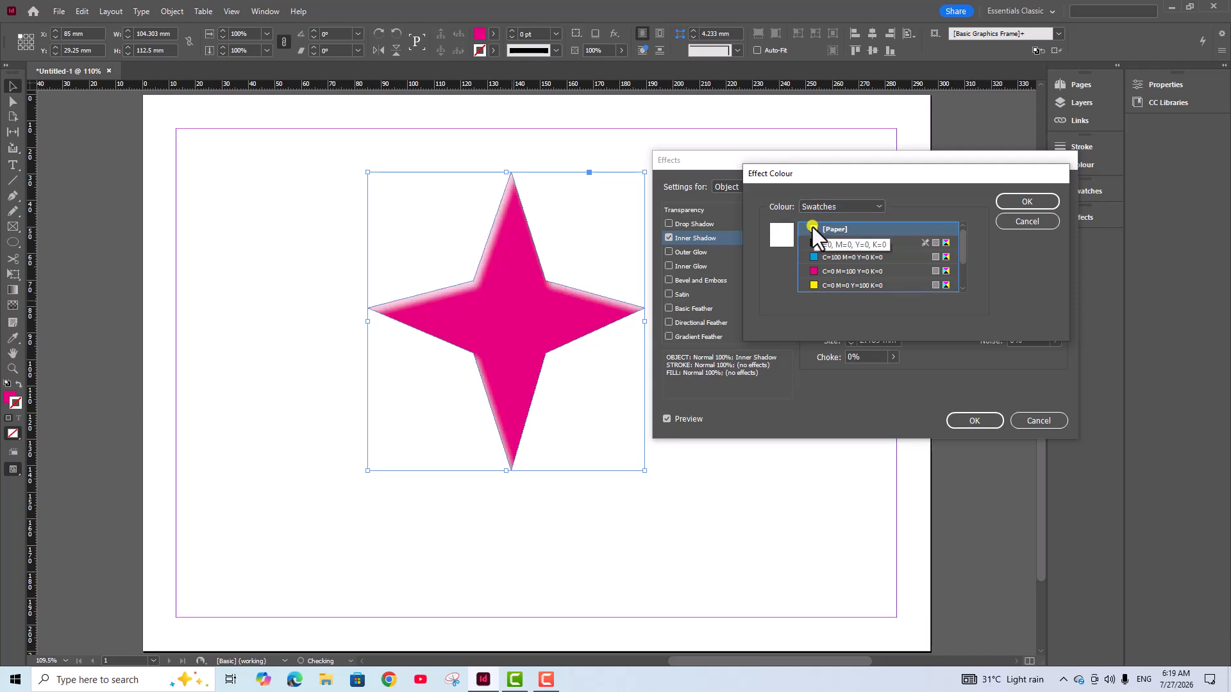
left_click(1021, 201)
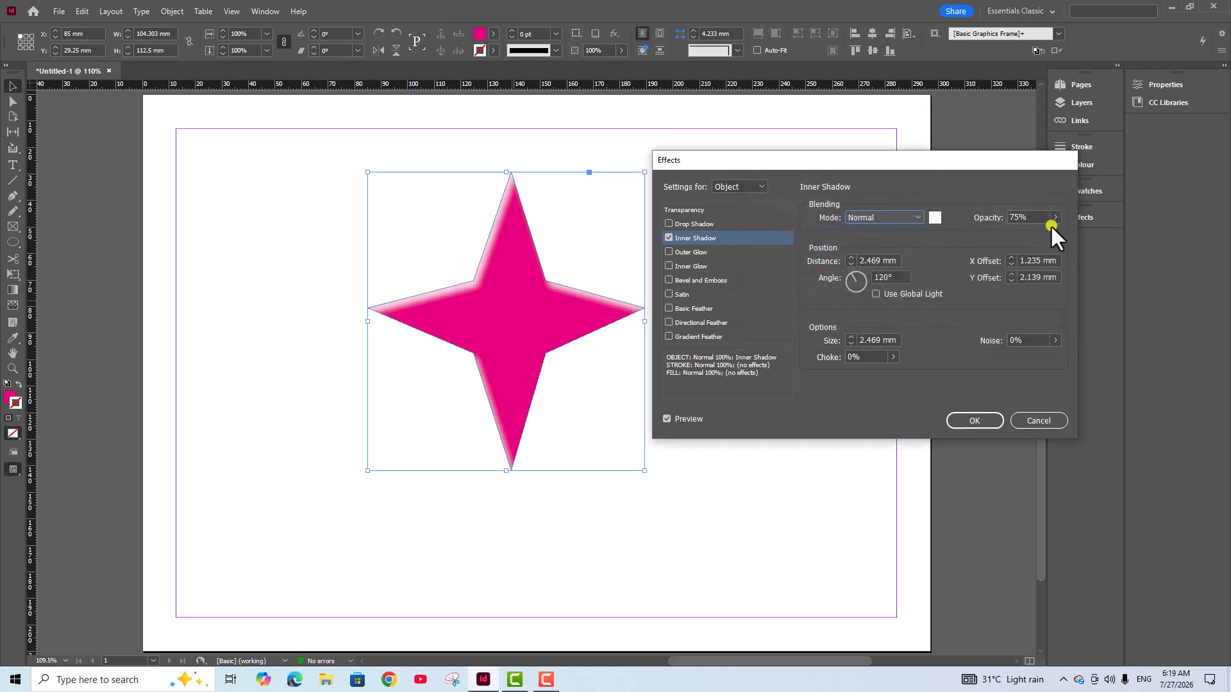
Set the inner shadow's opacity to 92%
left_click(1055, 217)
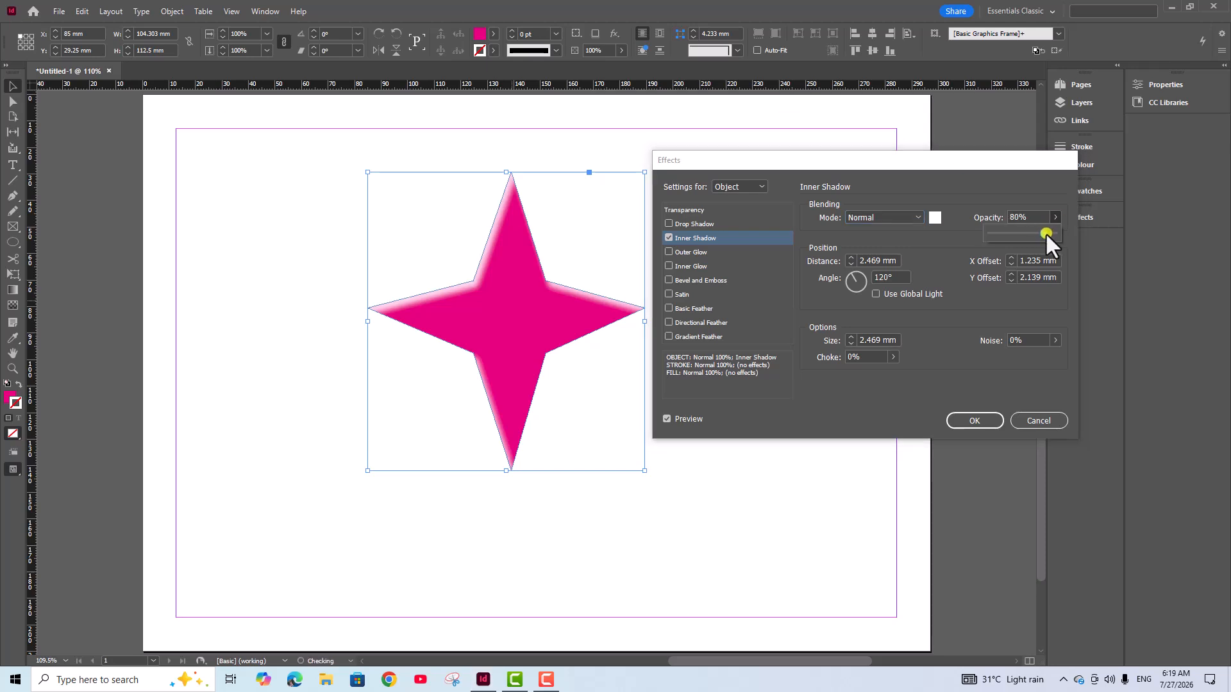
mouse_move(1045, 233)
left_mouse_down()
mouse_move(989, 243)
mouse_move(1049, 241)
left_mouse_up()
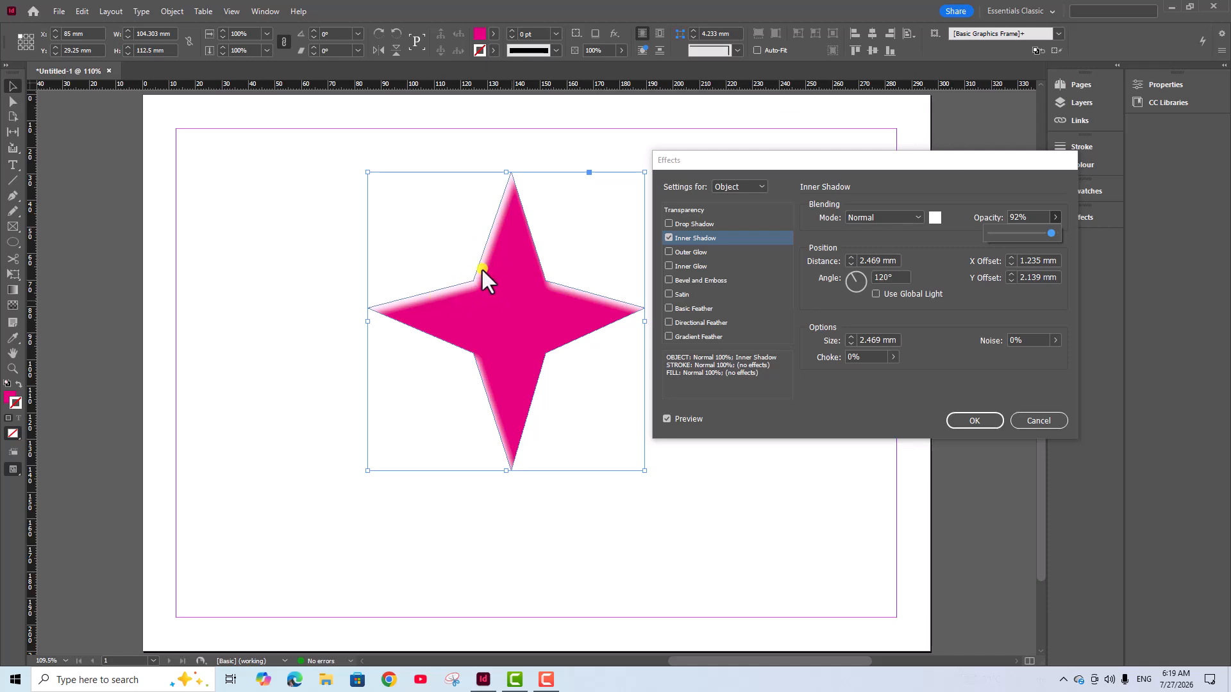
Try different inner shadow distances, ending at 3 mm, and rotate the shadow angle to 87°
left_click(851, 260)
left_click(851, 257)
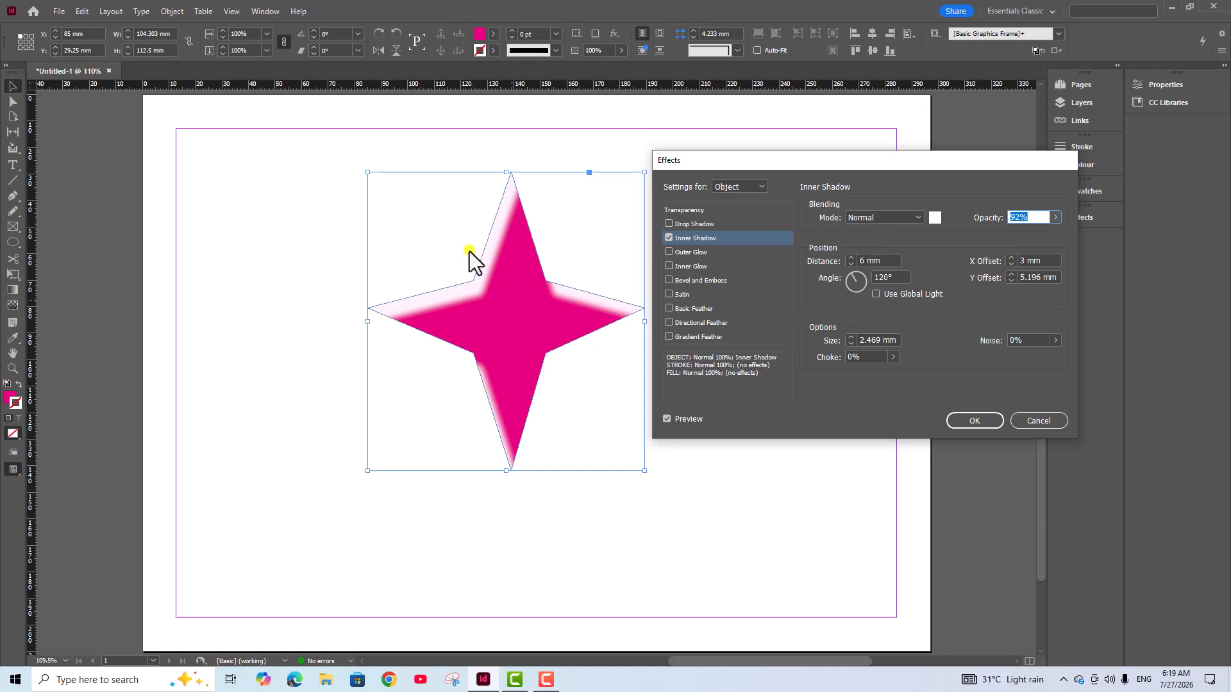
left_click(851, 264)
left_click(851, 264)
left_click(851, 264)
left_click(851, 265)
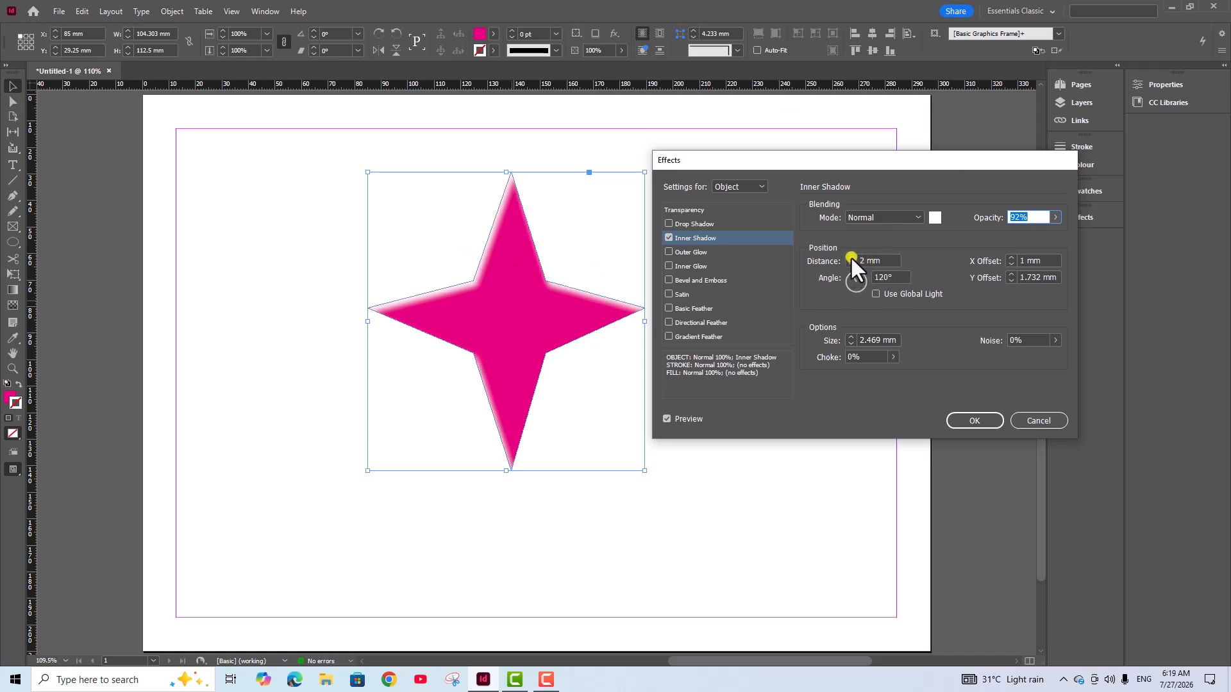
left_click(850, 257)
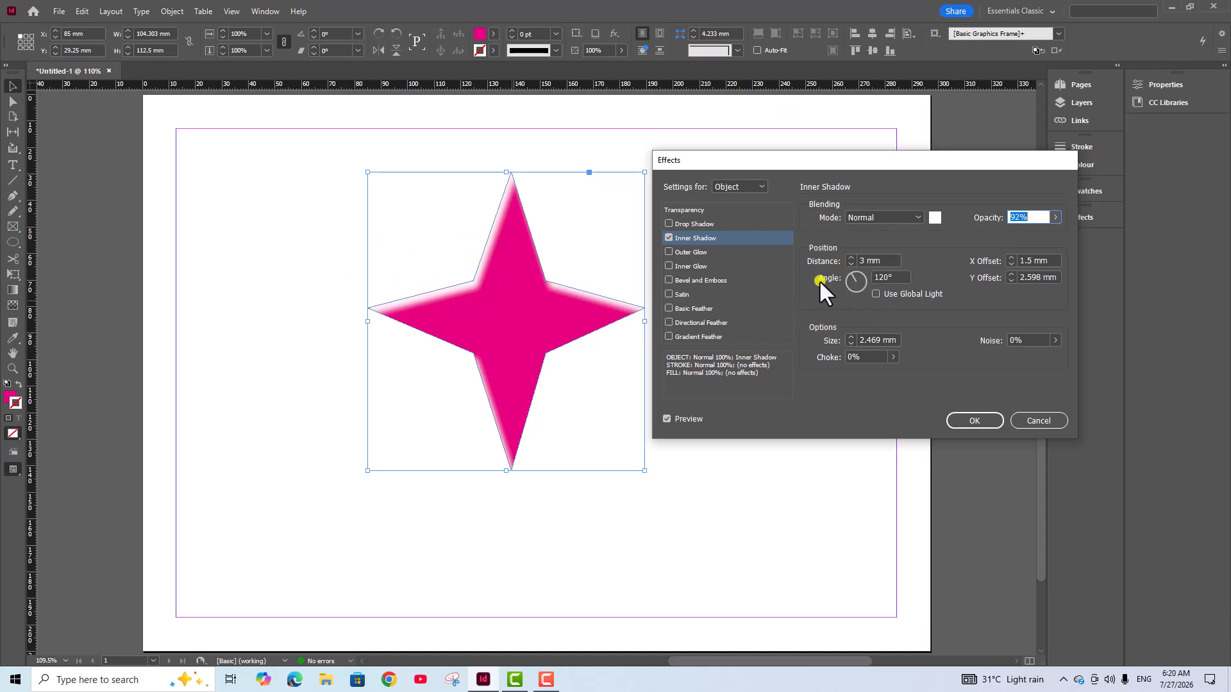
left_click_drag(857, 280, 855, 250)
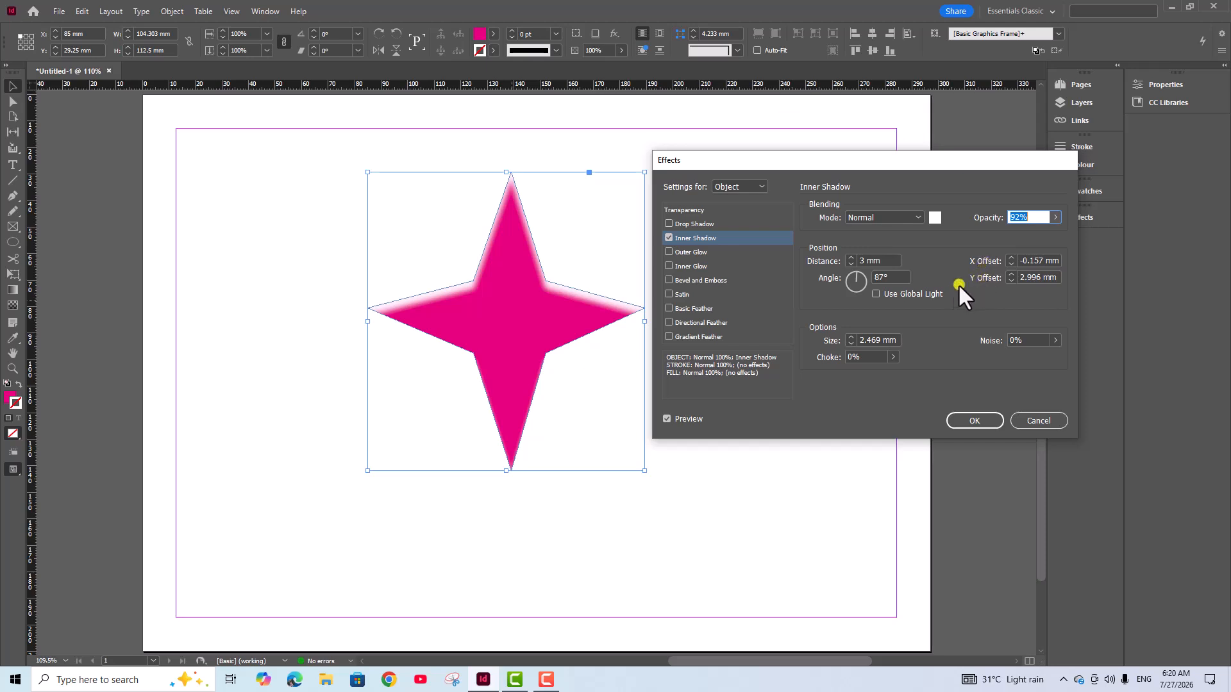
Try an inner shadow X offset of 3 mm and a Y offset of 4 mm
left_click(1011, 257)
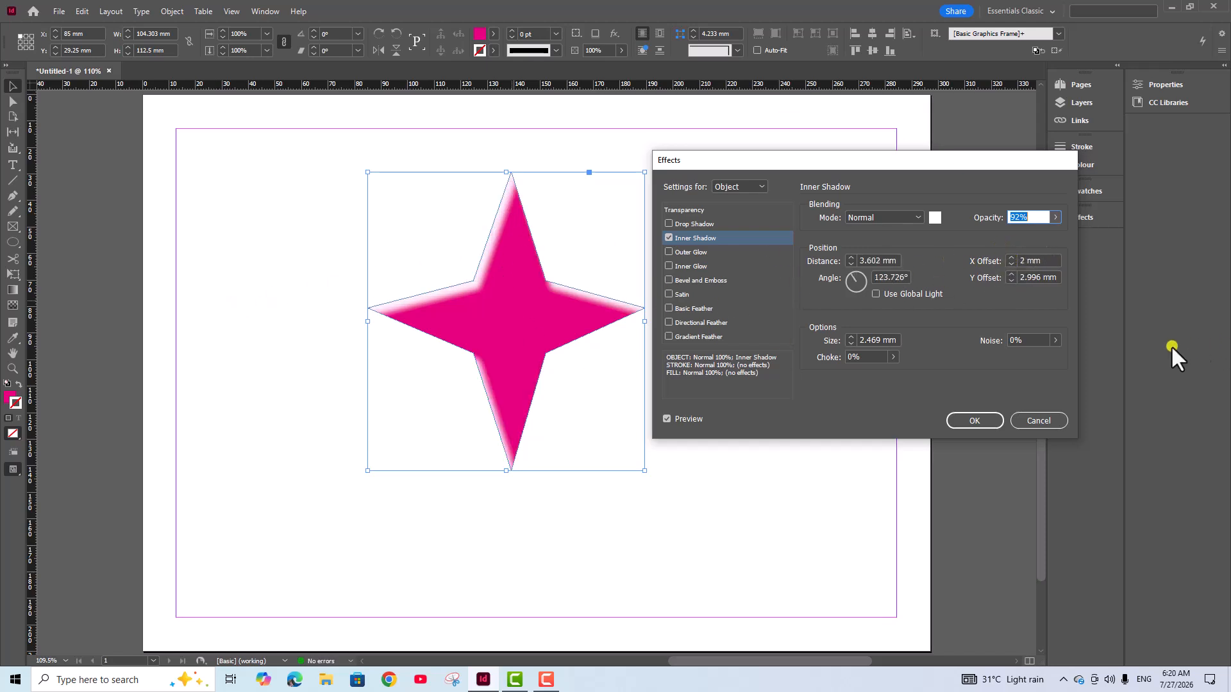
left_click(1012, 280)
left_click(1012, 280)
left_click(1012, 281)
left_click(1011, 280)
left_click(1011, 280)
left_click(1012, 281)
left_click(1012, 280)
left_click(1011, 263)
left_click(1011, 264)
left_click(1012, 257)
left_click(1011, 257)
left_click(1012, 257)
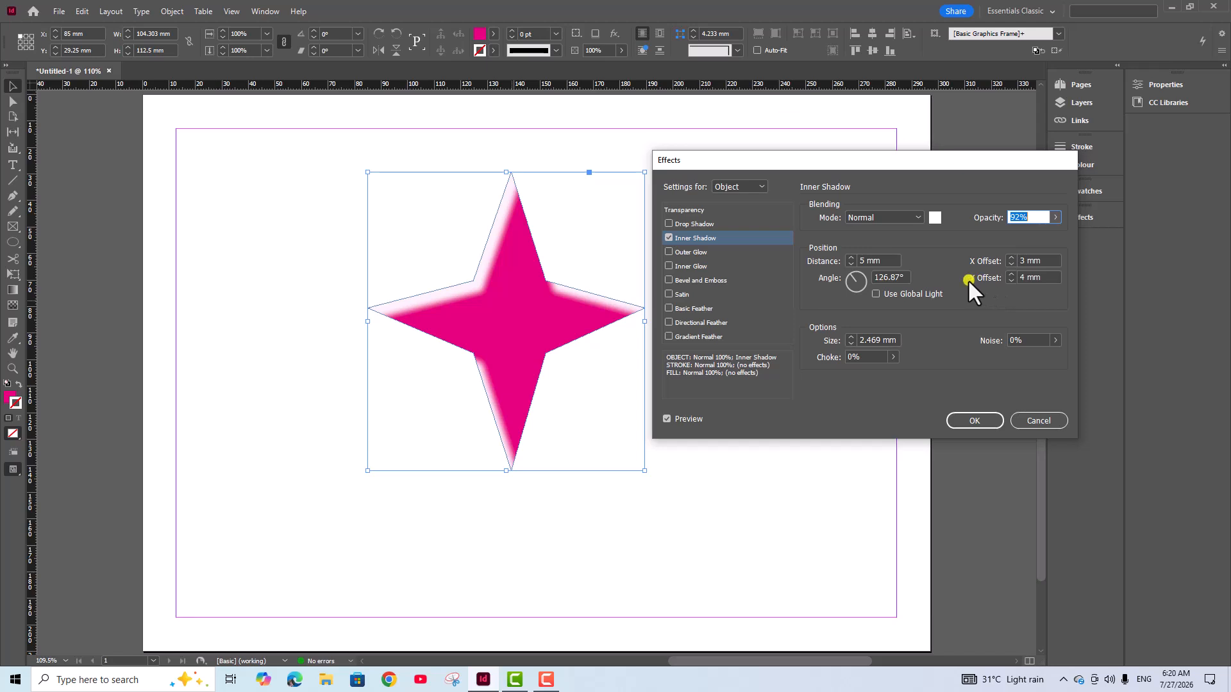
Set the inner shadow's X offset to 1 mm and its Y offset to 2 mm
left_click(1012, 280)
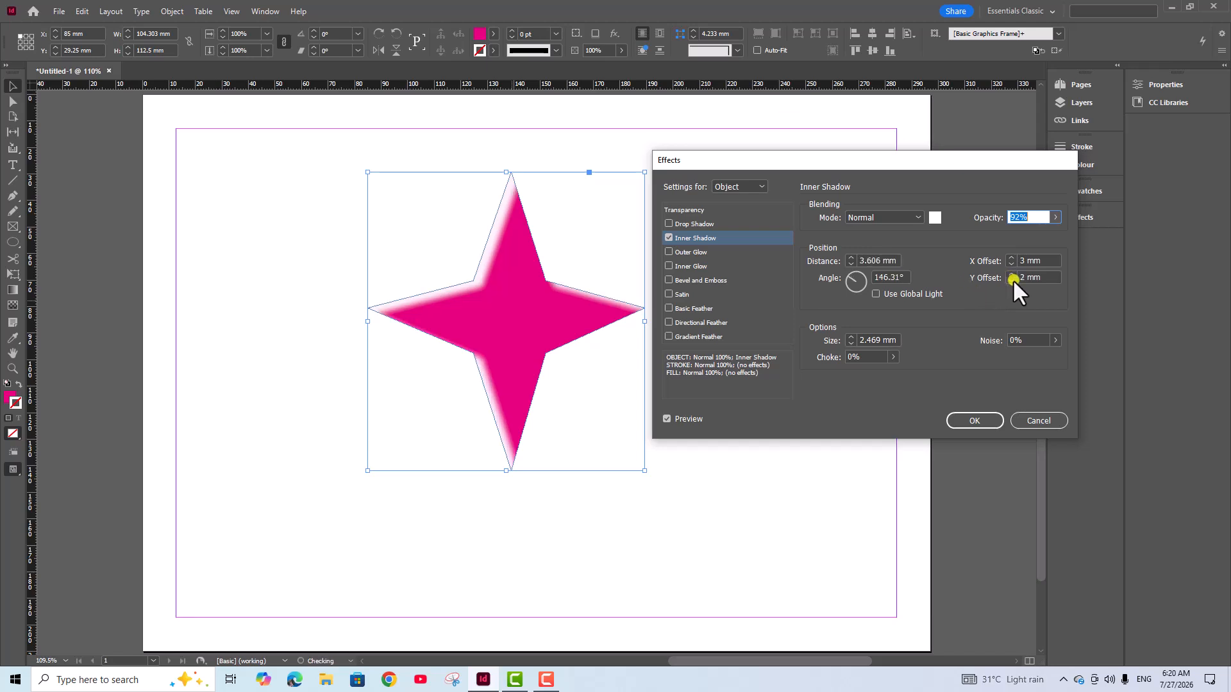
left_click(1011, 264)
left_click(1010, 264)
left_click(1011, 264)
left_click(1011, 264)
left_click(1010, 256)
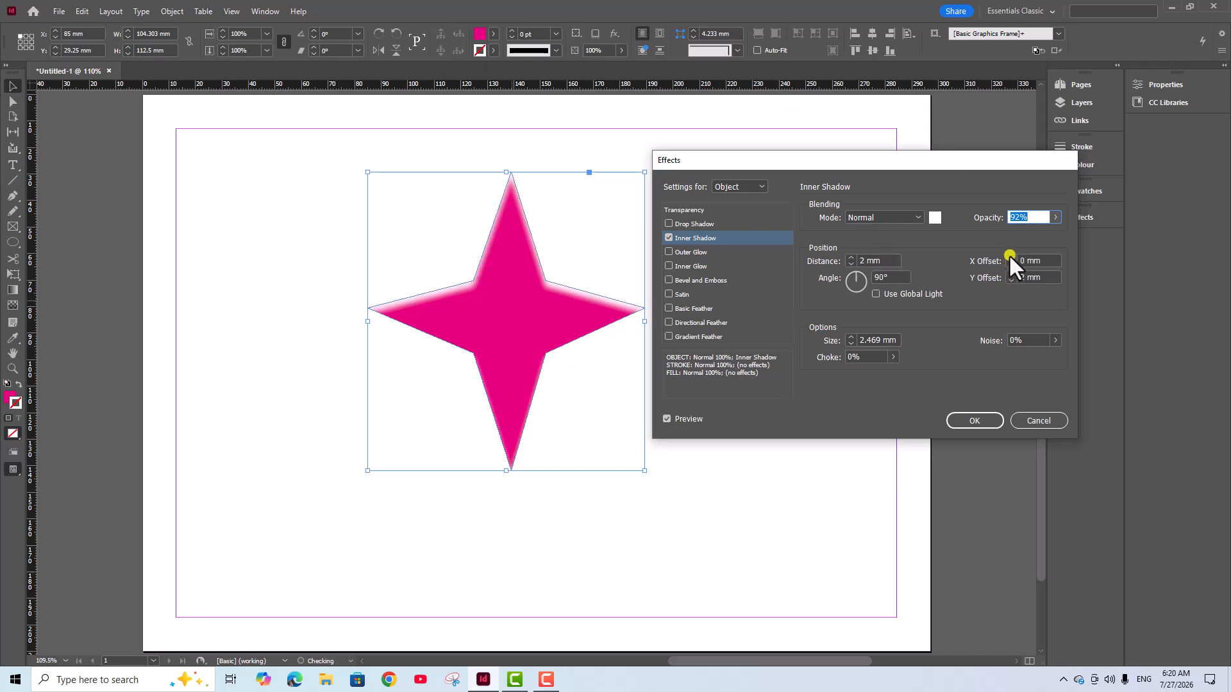
left_click(1009, 256)
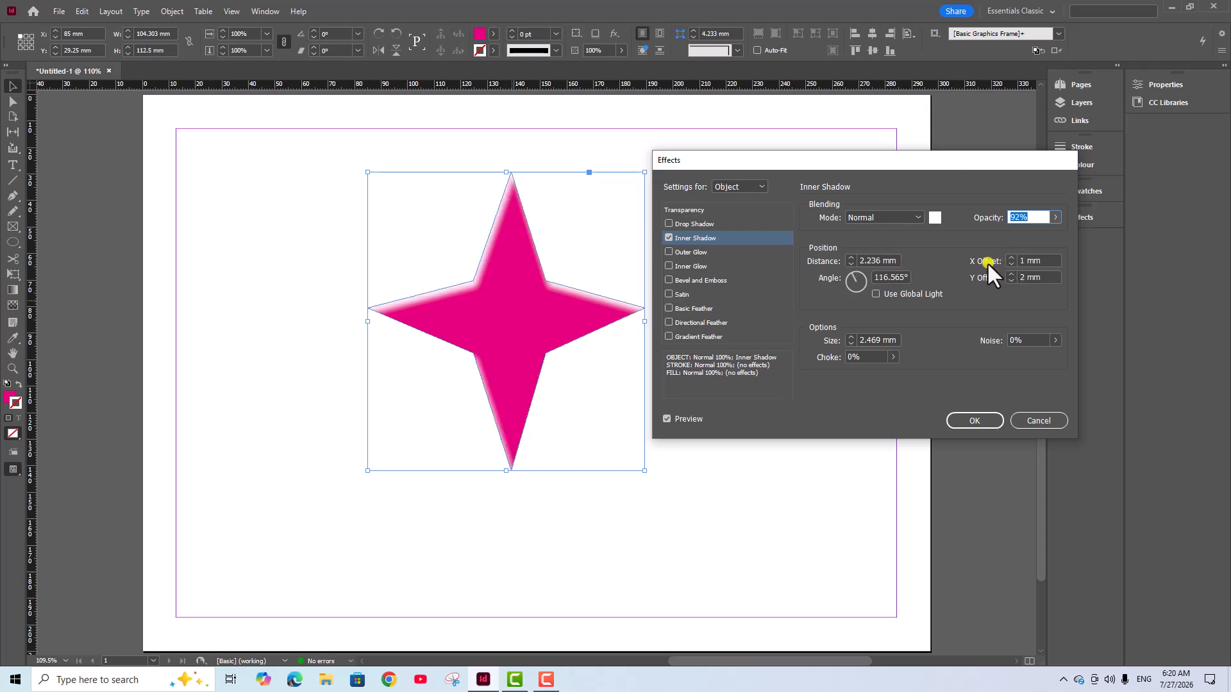
Change the inner shadow's colour to the [Black] swatch and its blending mode to Multiply
left_click(934, 218)
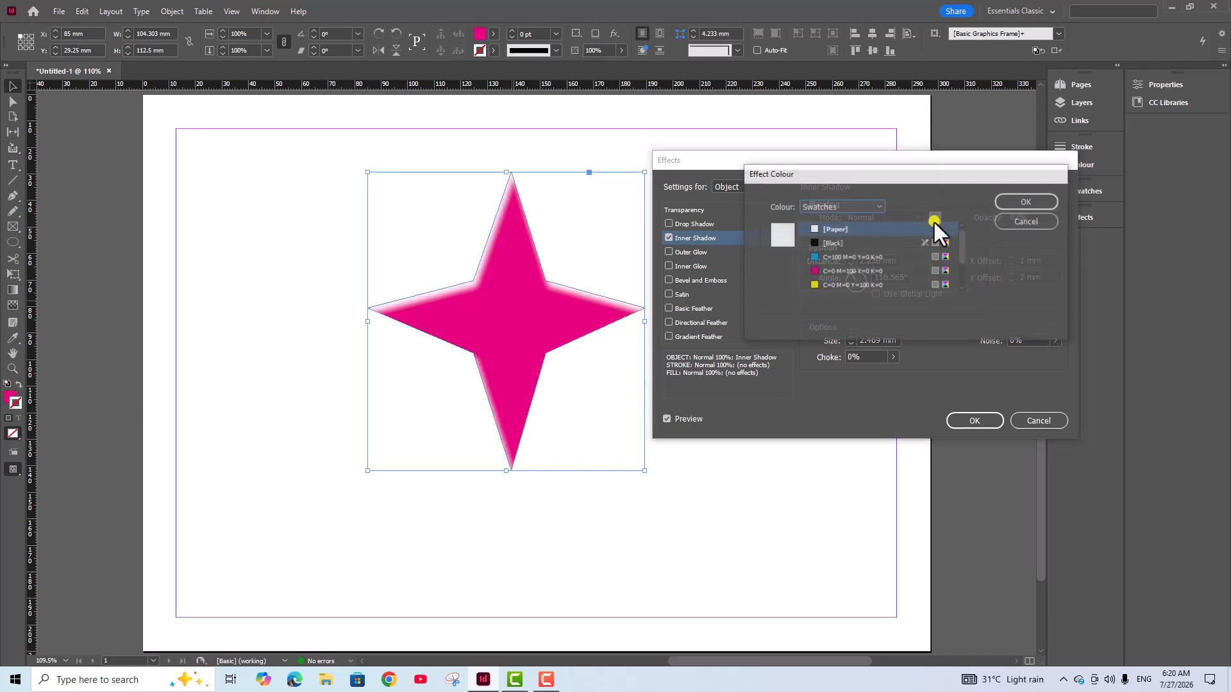
left_click(811, 245)
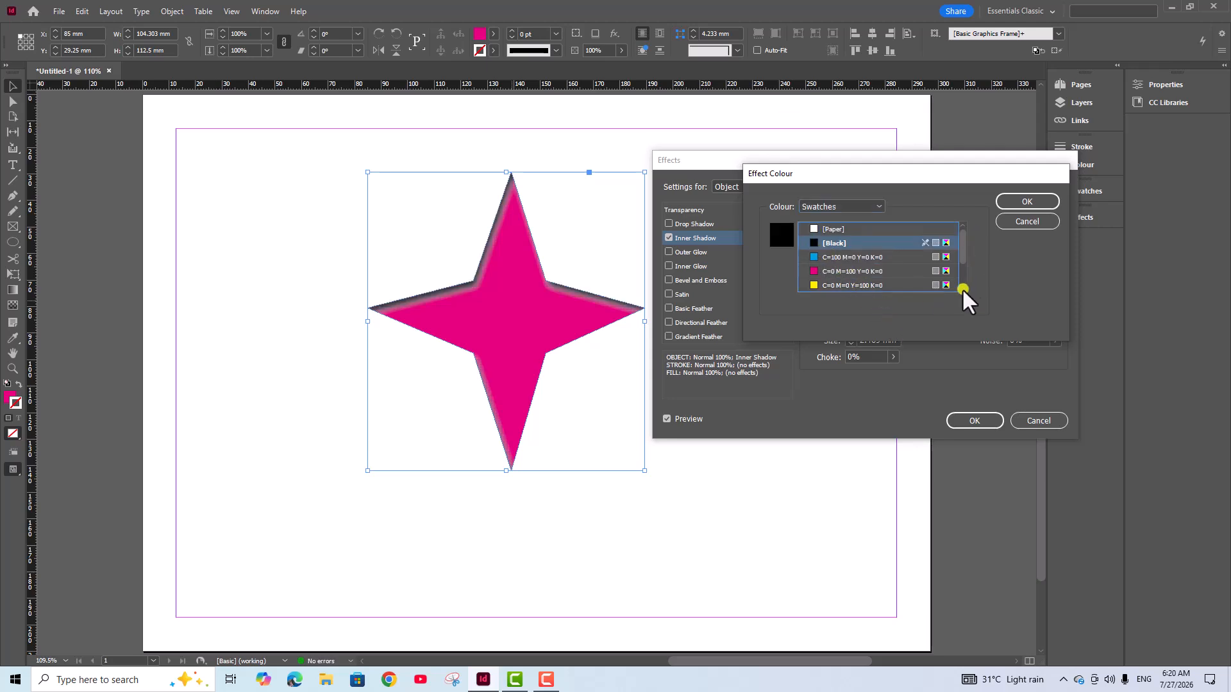
left_click(873, 203)
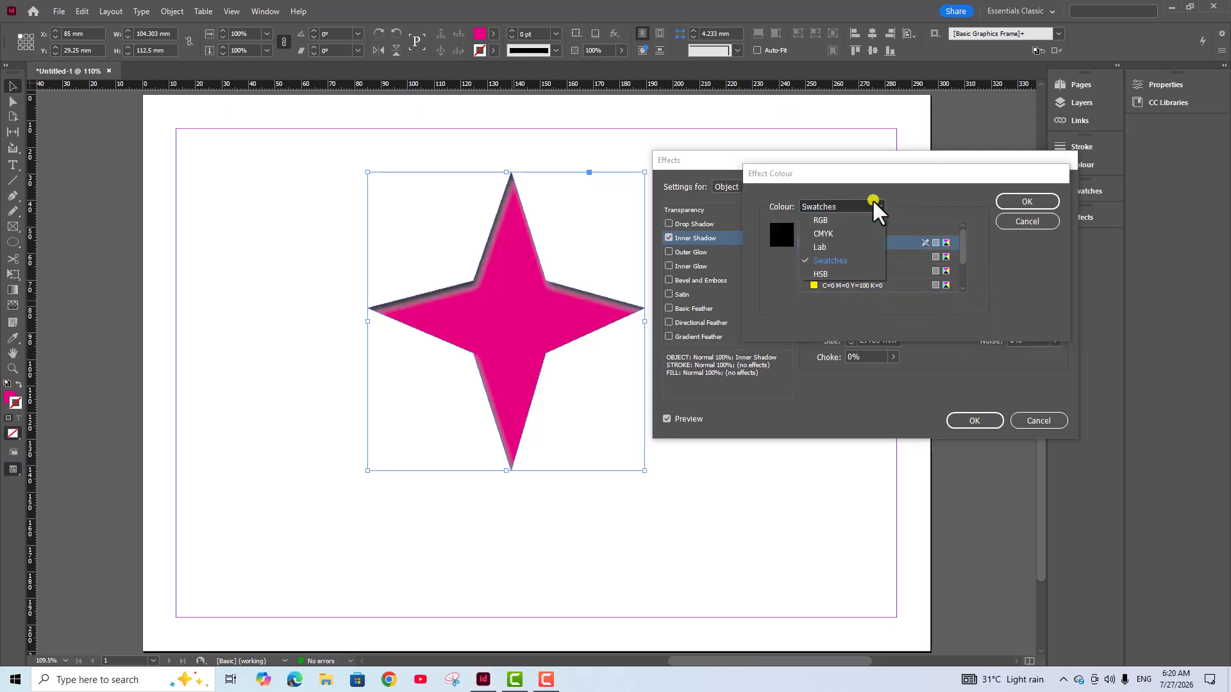
left_click(946, 201)
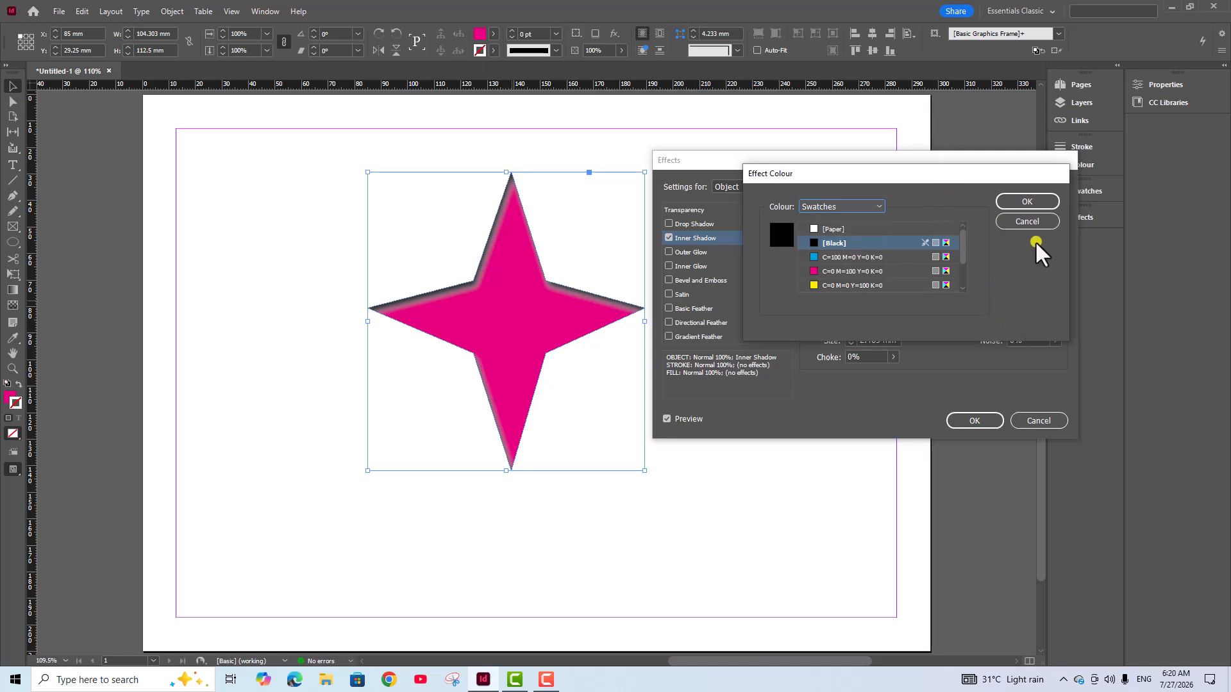
left_click(1024, 201)
left_click(920, 218)
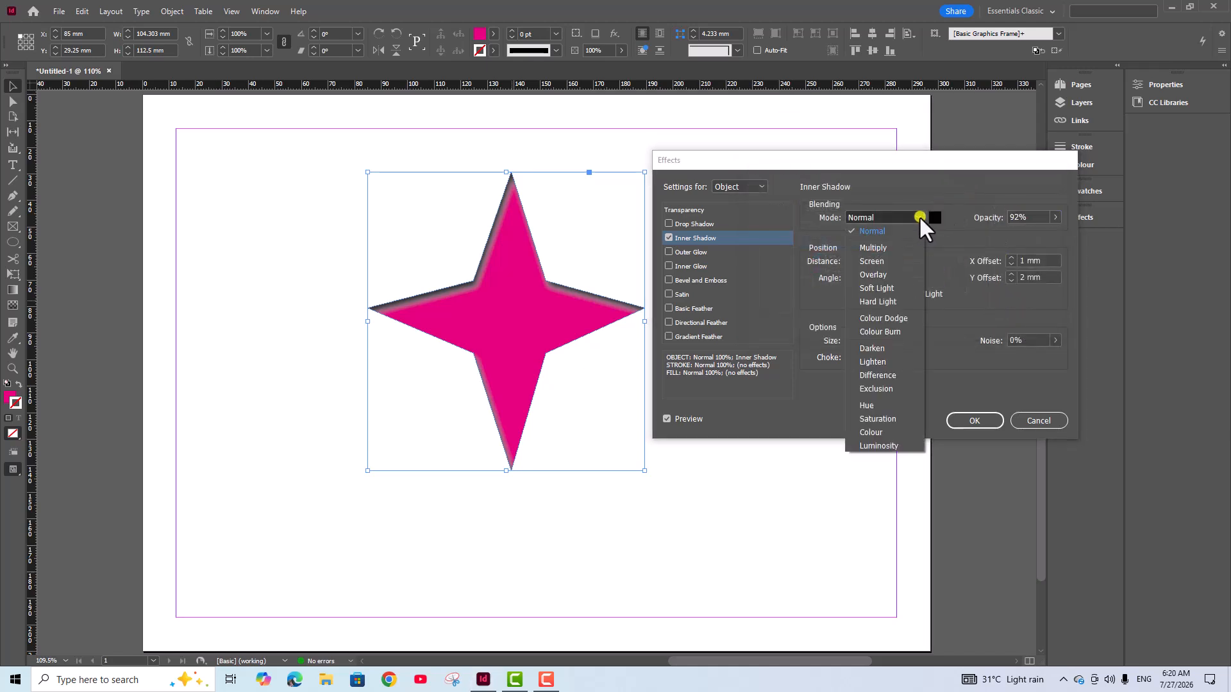
left_click(873, 248)
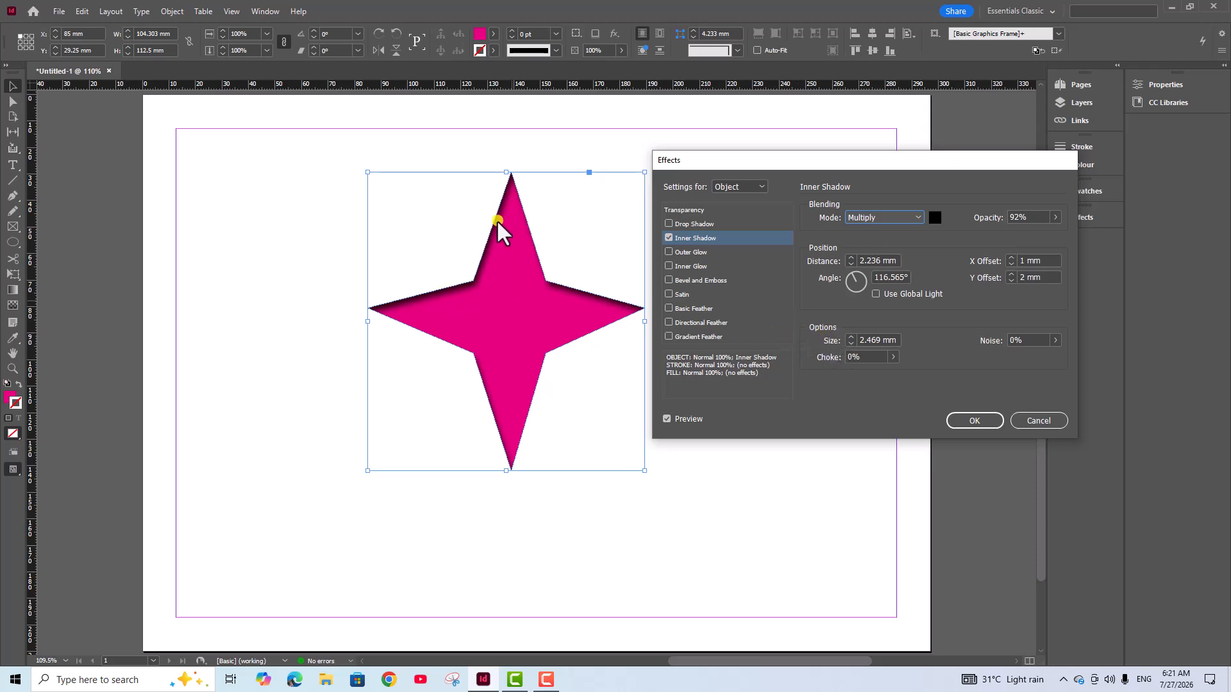
Increase the inner shadow's size to 8 mm
left_click(848, 336)
left_click(849, 336)
left_click(849, 336)
left_click(851, 335)
left_click(850, 335)
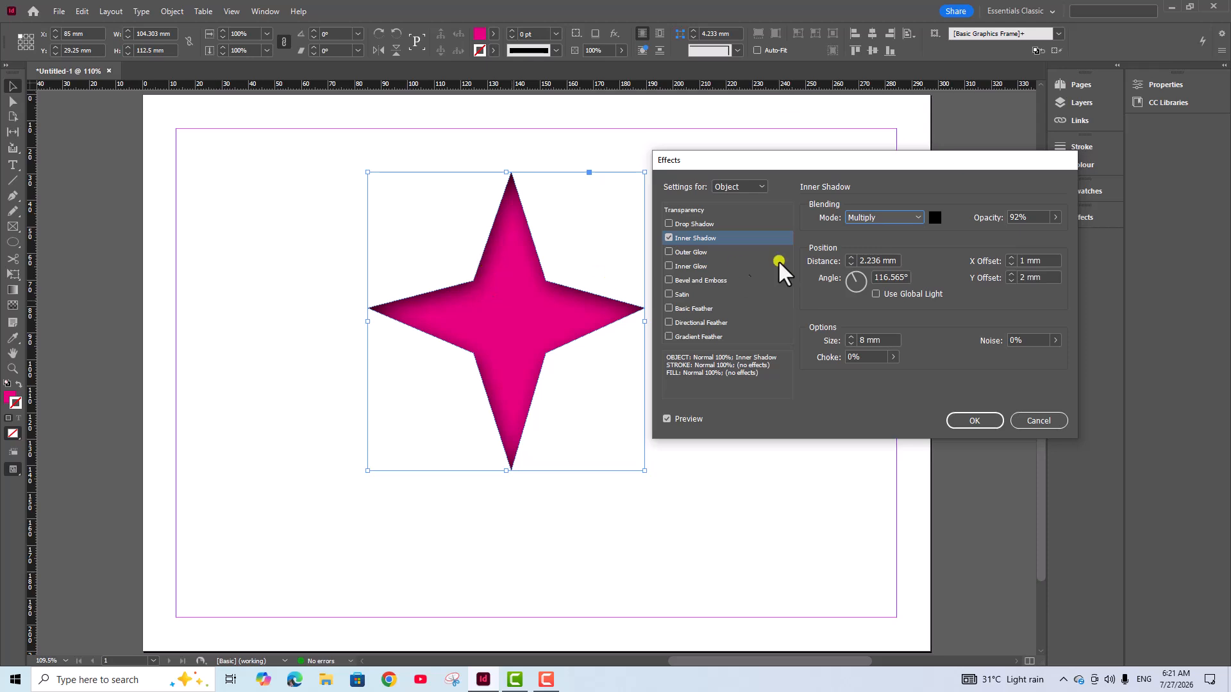
Set the star's inner shadow opacity to 99% and its choke to 21%
left_click(1055, 217)
mouse_move(1045, 233)
left_mouse_down()
mouse_move(1057, 232)
mouse_move(1018, 233)
mouse_move(1057, 236)
left_mouse_up()
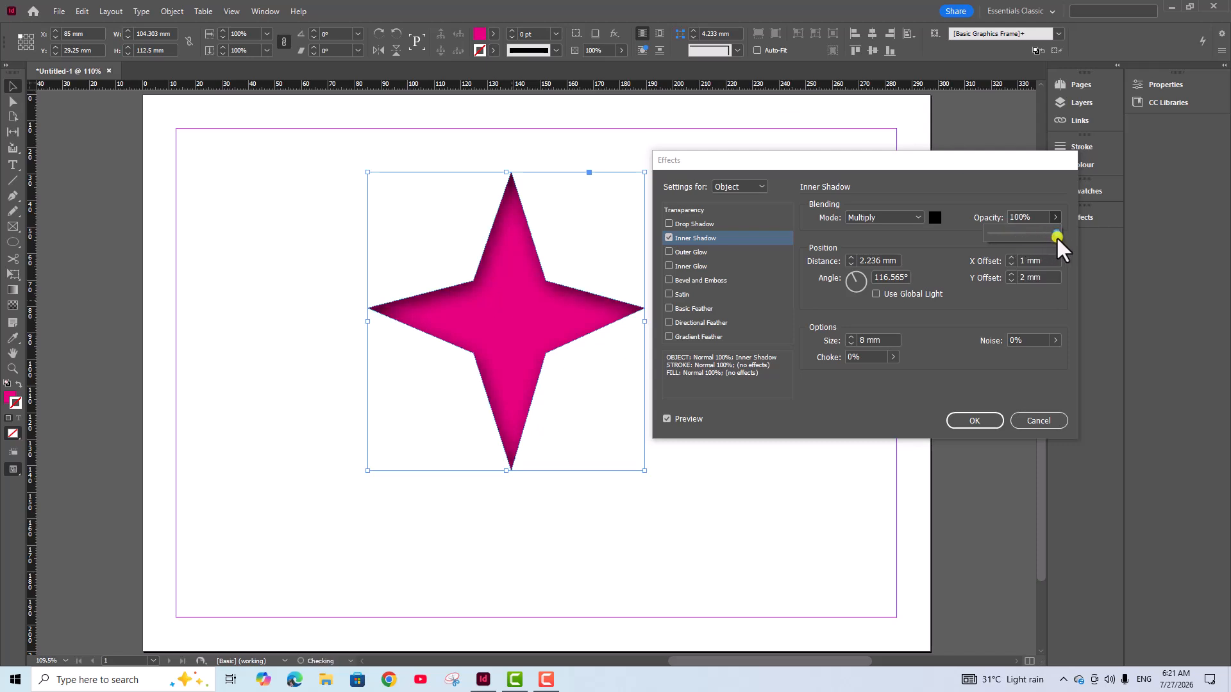
left_click(944, 322)
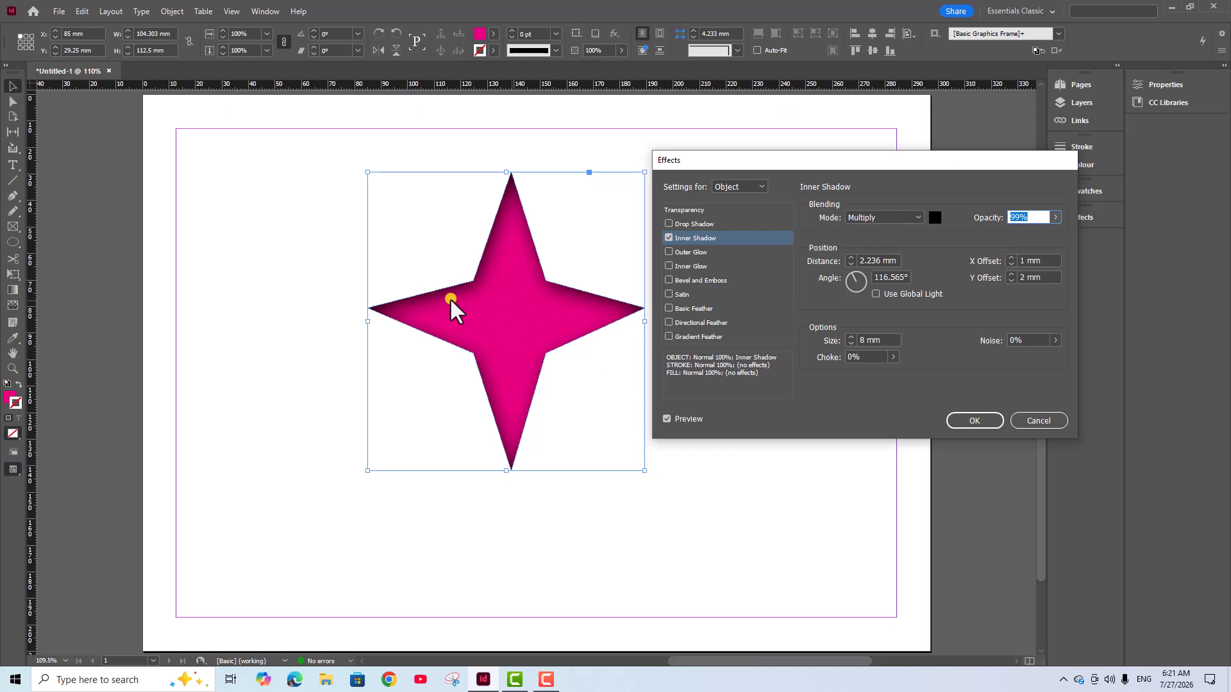
left_click(893, 357)
mouse_move(820, 374)
left_mouse_down()
mouse_move(904, 376)
mouse_move(838, 376)
left_mouse_up()
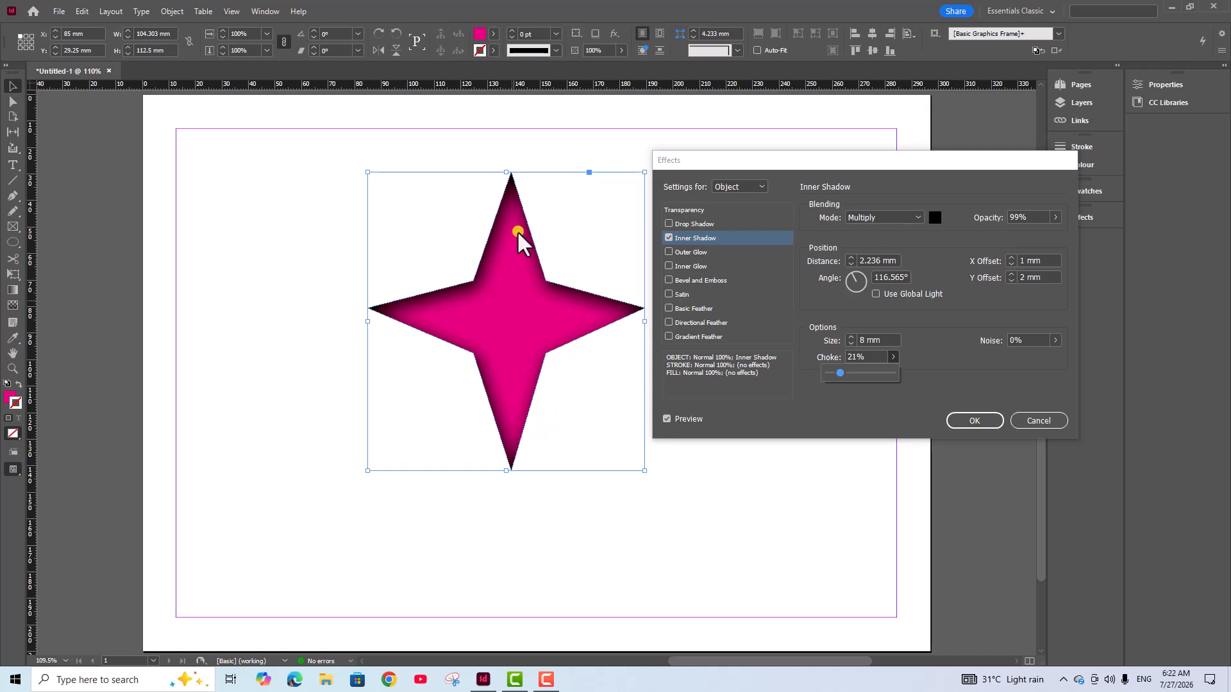
Set the inner shadow's noise to 10% and apply the effect to the star
left_click(1055, 341)
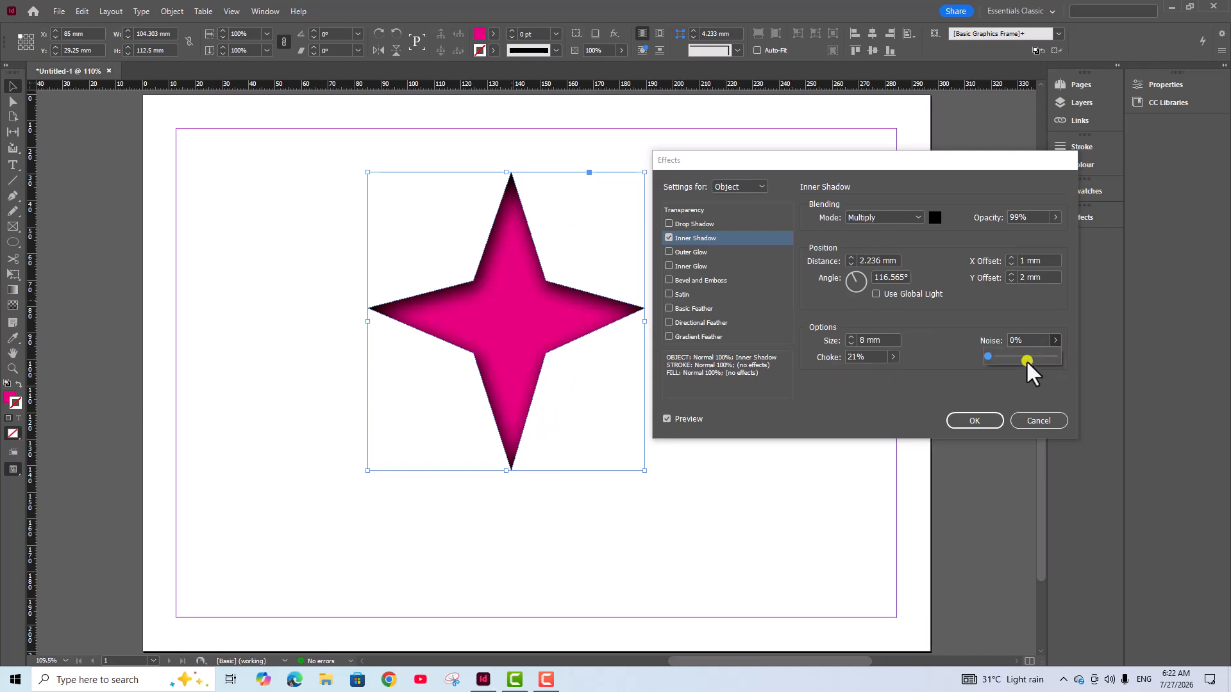
mouse_move(989, 356)
left_mouse_down()
mouse_move(1023, 357)
mouse_move(997, 361)
left_mouse_up()
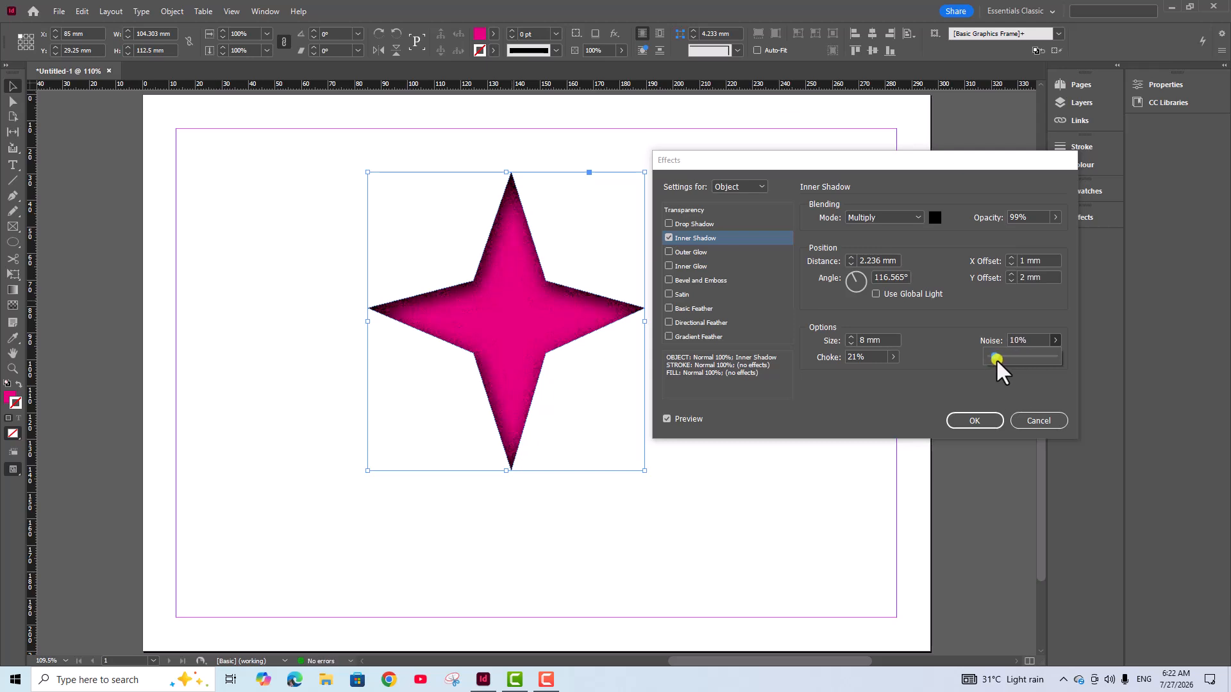
left_click(967, 420)
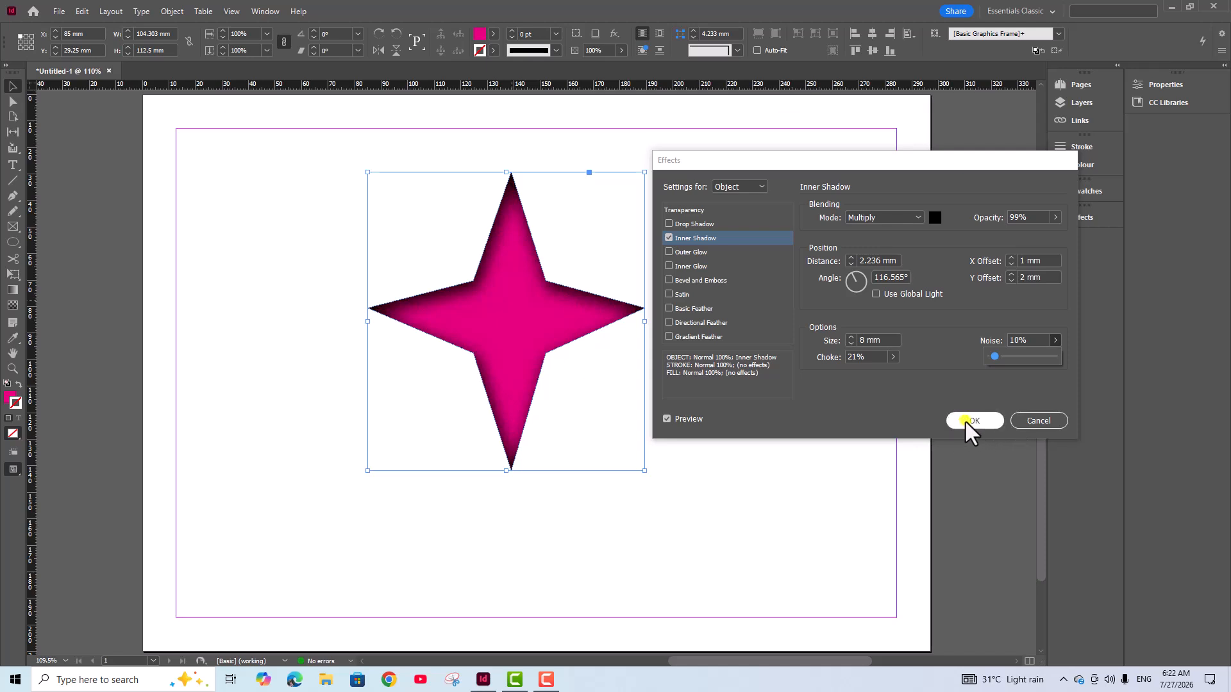
Move the star toward the page's left margin and draw an ellipse about 87 mm wide and 92 mm high to its right
left_click_drag(567, 316, 446, 296)
left_click(718, 279)
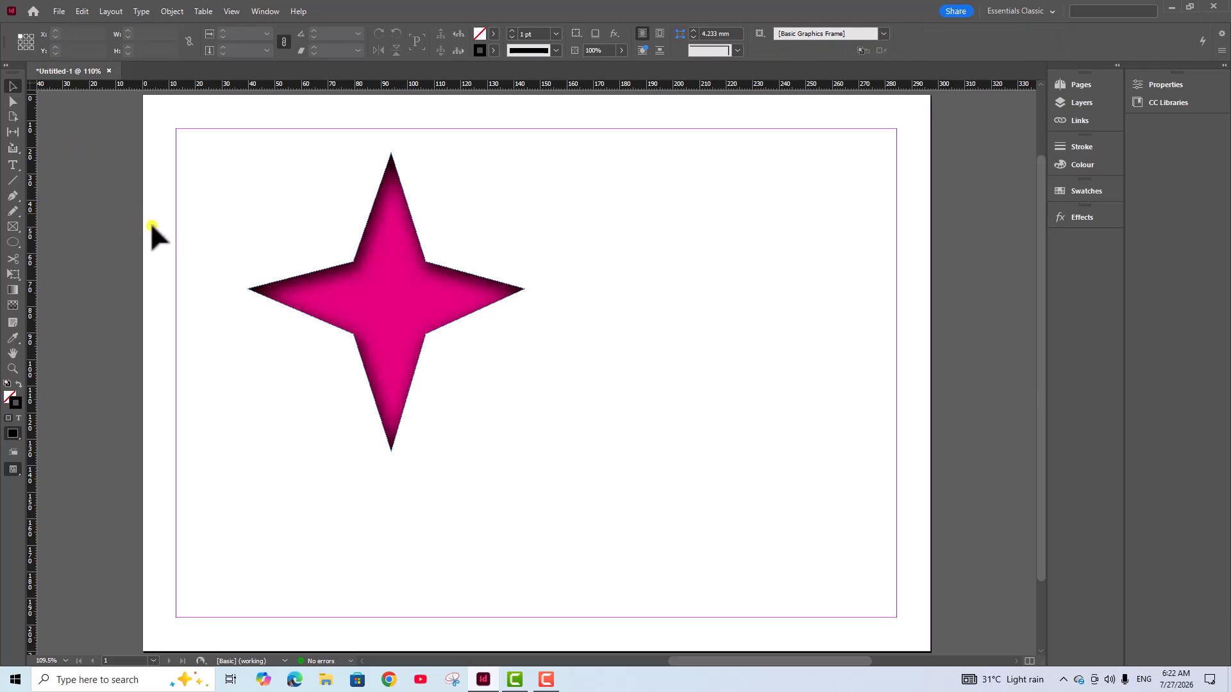
left_click_drag(6, 242, 58, 267)
left_click_drag(573, 176, 804, 421)
left_click(9, 86)
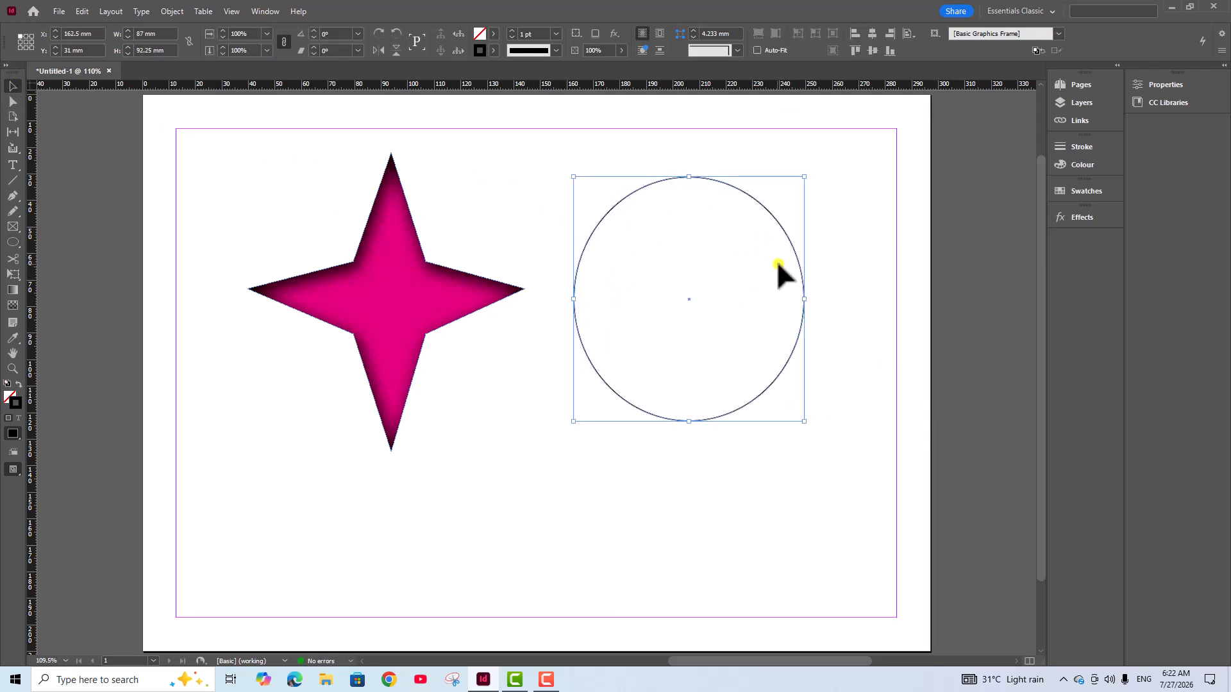
Fill the ellipse with the C=100 M=0 Y=0 K=0 swatch
left_click(605, 191)
left_click(614, 204)
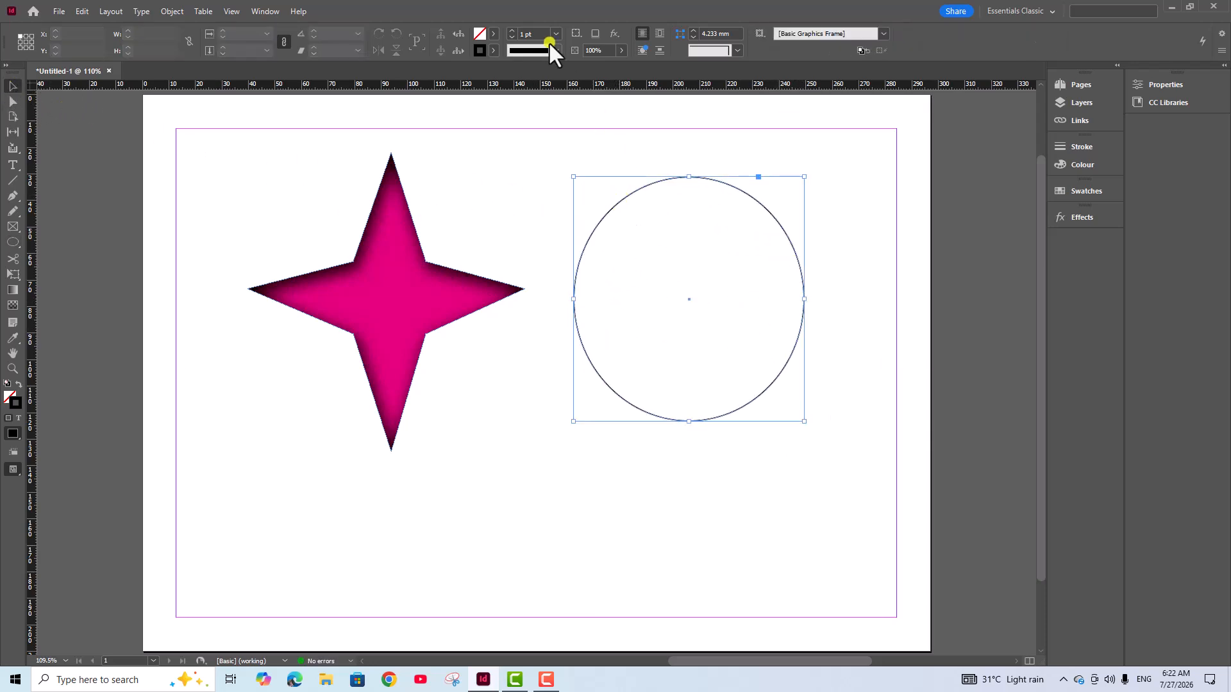
left_click(493, 33)
left_click(362, 128)
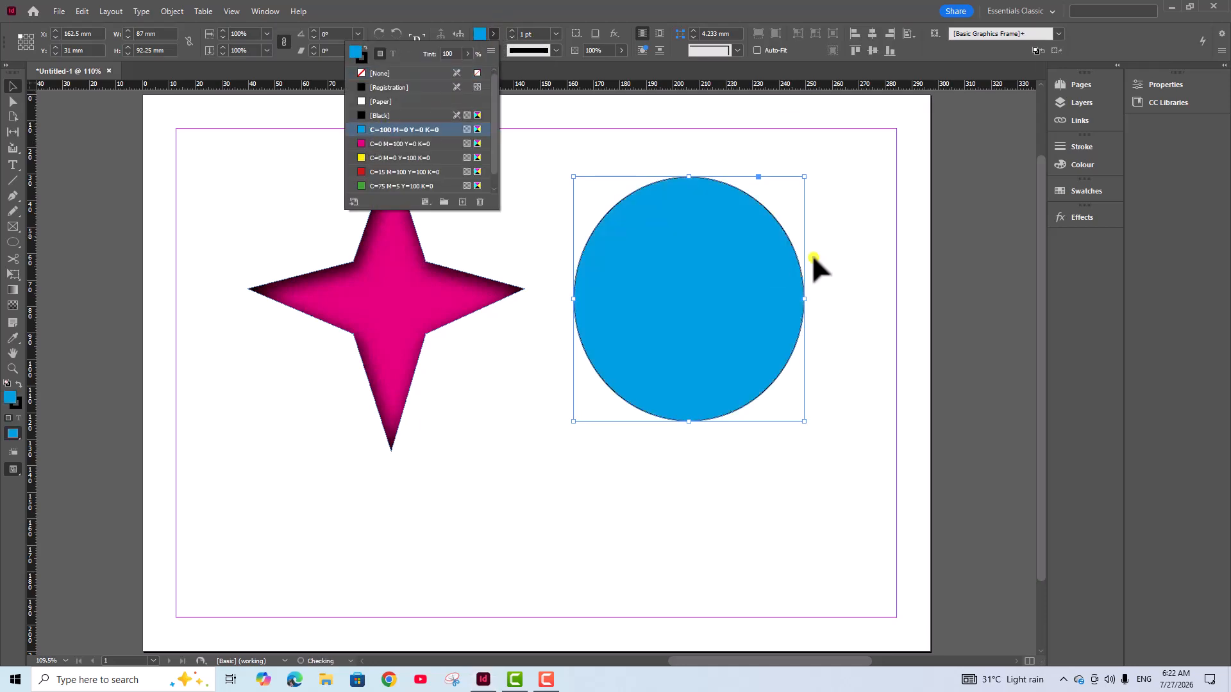
left_click(850, 228)
Add an Inner Shadow effect to the blue ellipse and move the effect settings clear of the shape
left_click(683, 278)
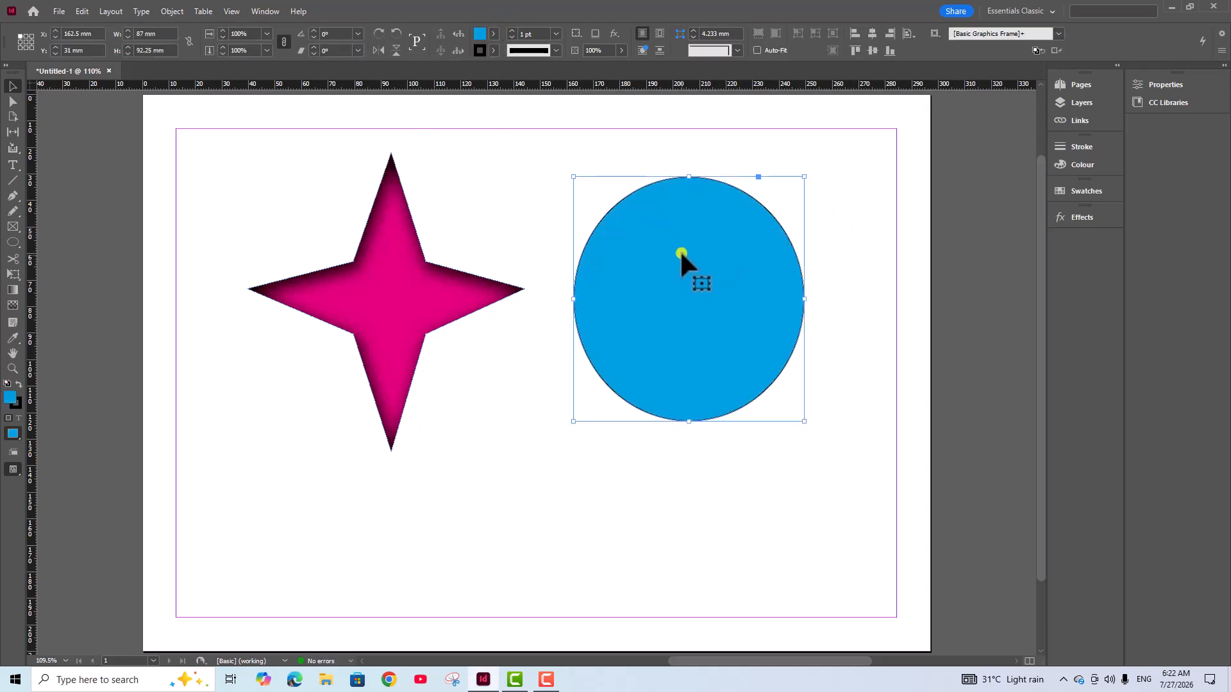
right_click(682, 253)
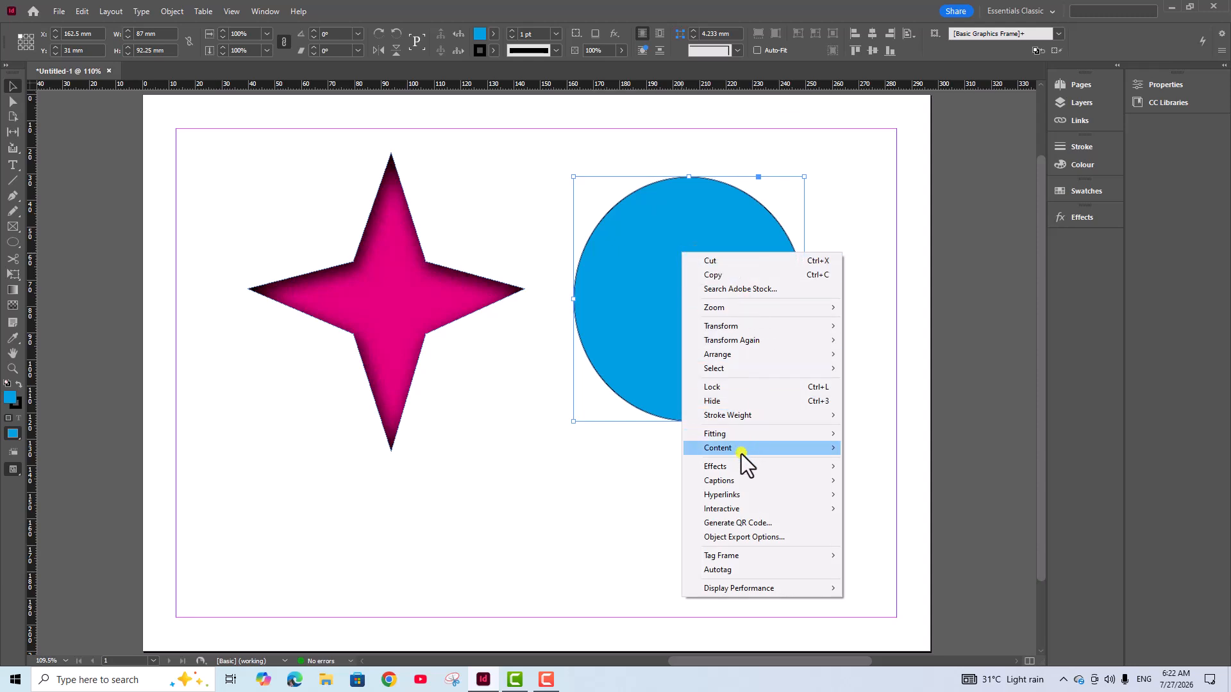
mouse_move(738, 466)
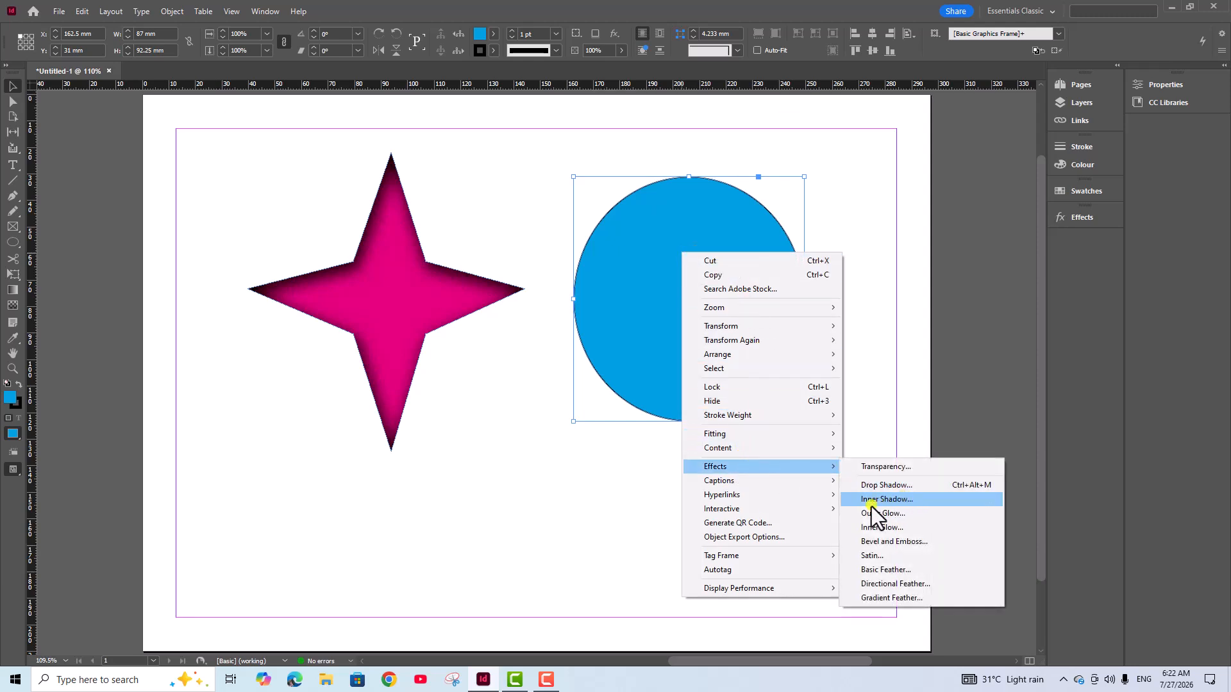
left_click(891, 504)
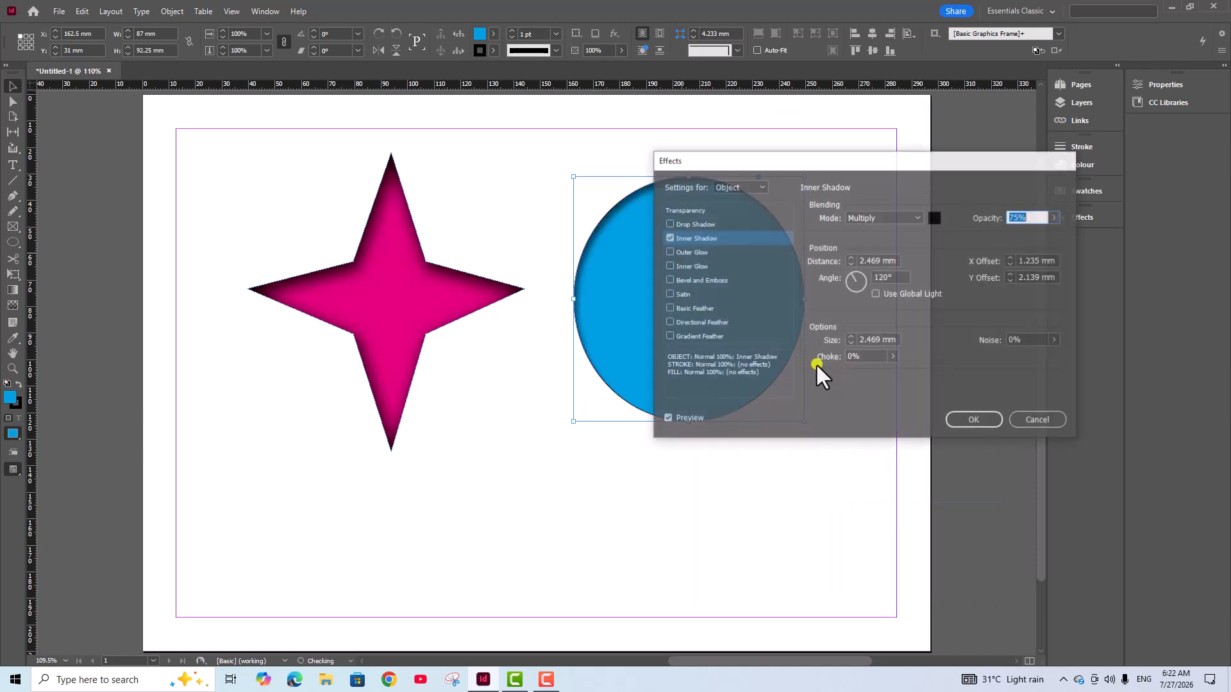
left_click_drag(837, 163, 571, 388)
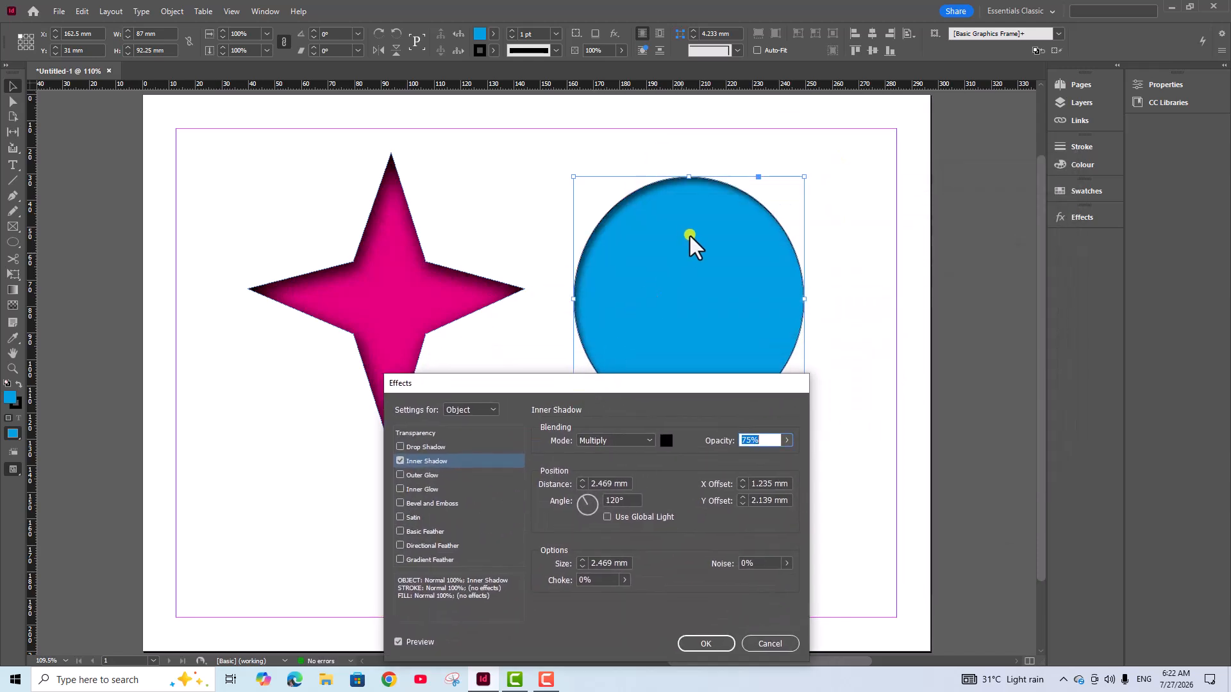
left_click_drag(677, 390, 427, 172)
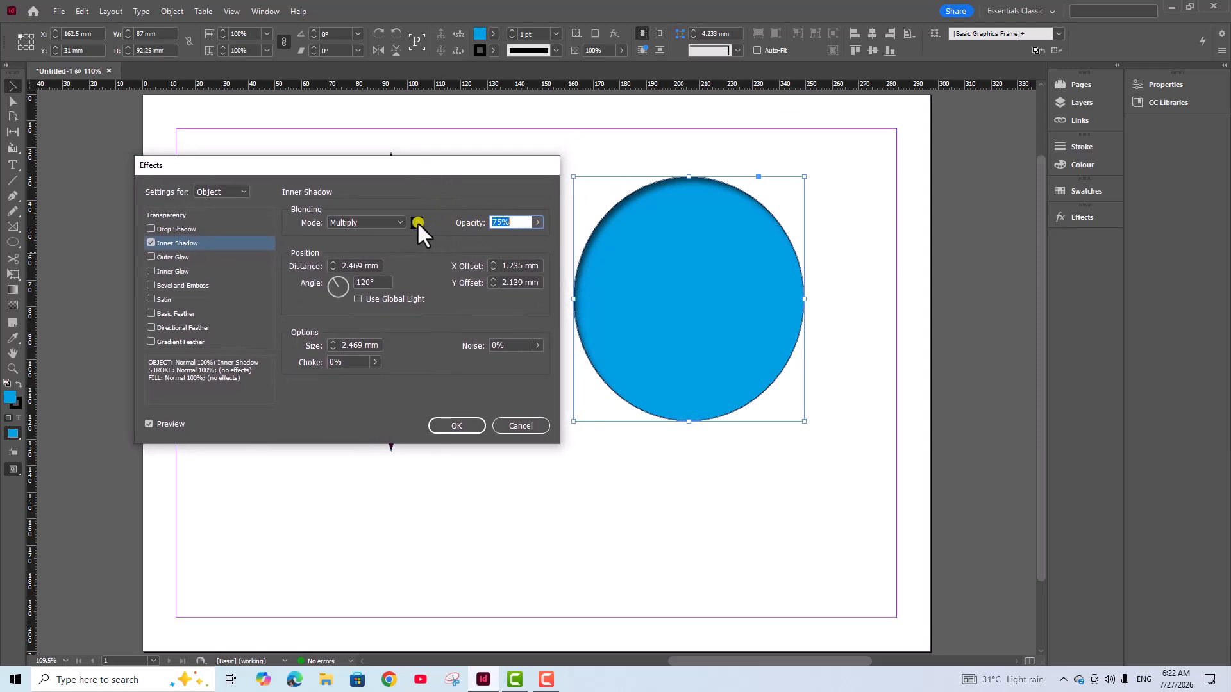
Set the ellipse's inner shadow angle to 24°, its distance to 6 mm and its opacity to 62%
mouse_move(339, 283)
left_mouse_down()
mouse_move(357, 308)
mouse_move(356, 279)
left_mouse_up()
left_click(334, 261)
left_click(334, 261)
left_click(333, 261)
left_click(538, 221)
mouse_move(520, 239)
left_mouse_down()
mouse_move(531, 239)
mouse_move(502, 239)
left_mouse_up()
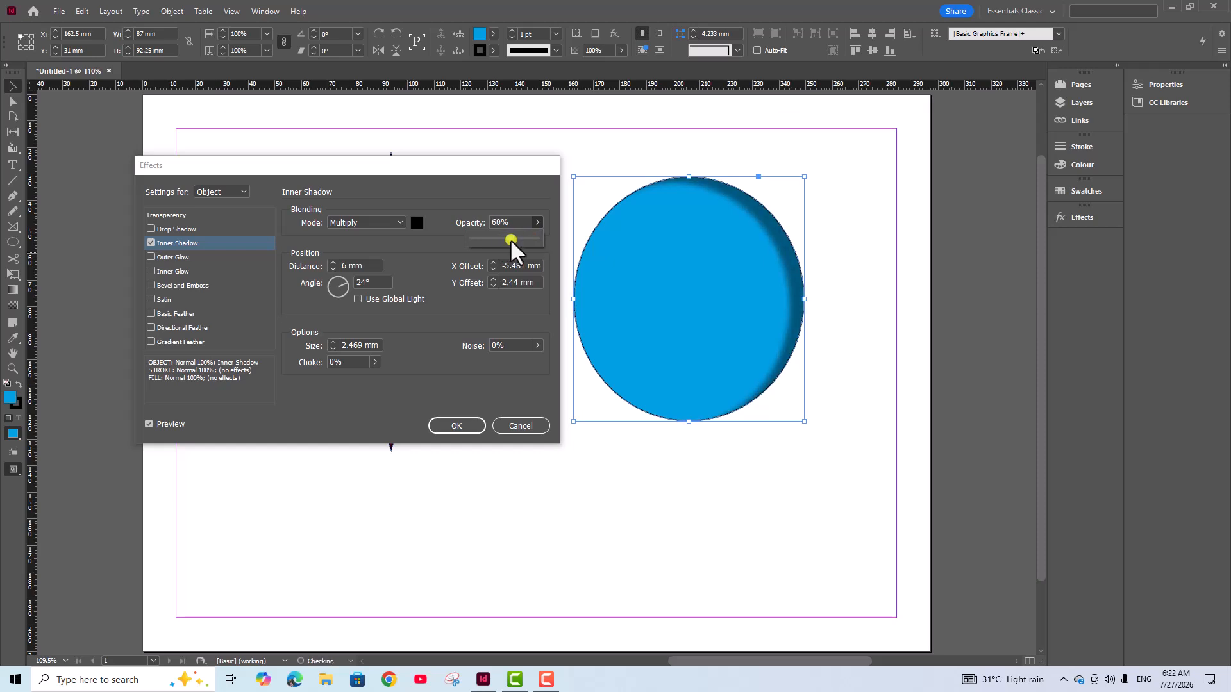
Try adding noise to the ellipse's inner shadow, restore it to 0%, and set the choke to 30%
left_click(539, 346)
left_click_drag(468, 357, 498, 363)
left_click(376, 363)
mouse_move(305, 381)
left_mouse_down()
mouse_move(364, 386)
mouse_move(313, 383)
mouse_move(337, 390)
mouse_move(325, 390)
left_mouse_up()
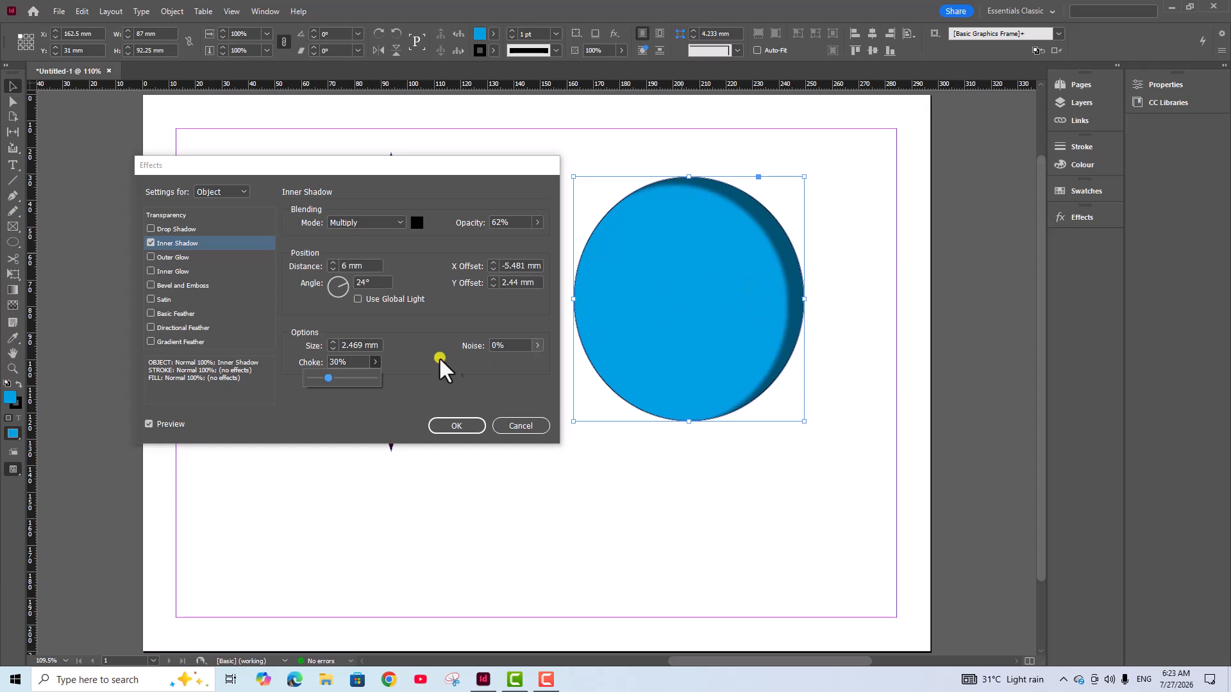
Set the size of the ellipse's inner shadow to 5 mm
left_click(333, 349)
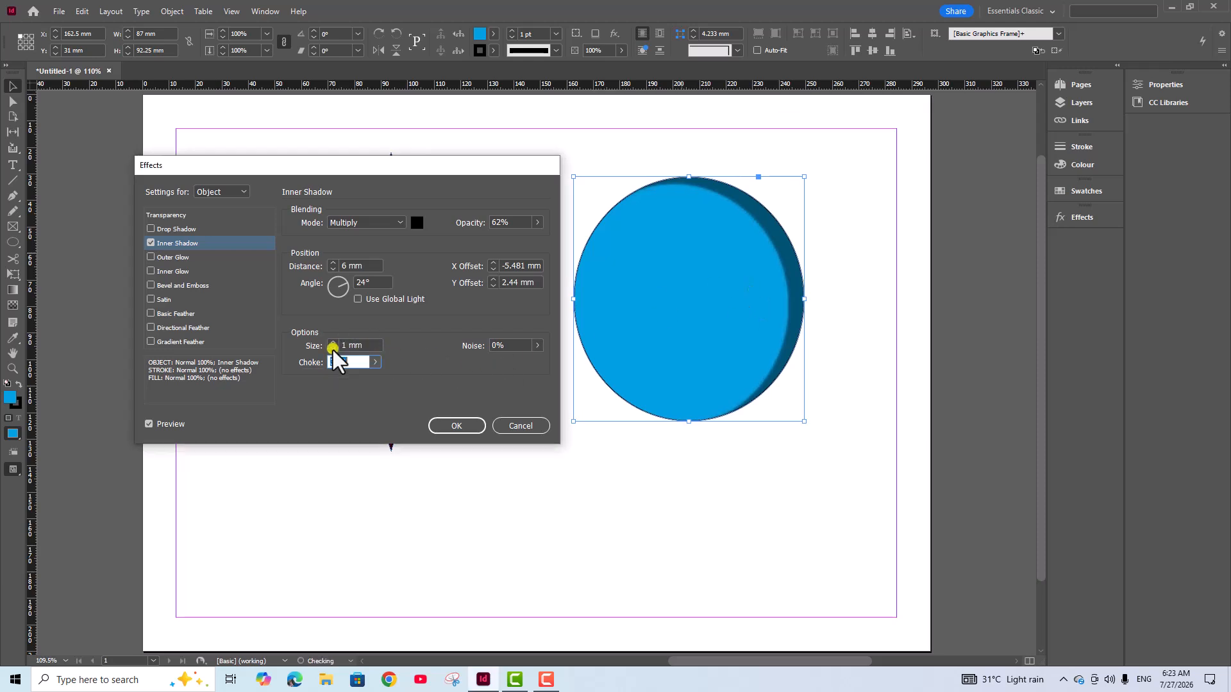
left_click(335, 341)
left_click(335, 341)
left_click(335, 342)
left_click(335, 341)
left_click(335, 341)
left_click(335, 341)
Change the ellipse's inner shadow colour to the C=0 M=100 Y=0 K=0 swatch
left_click(419, 223)
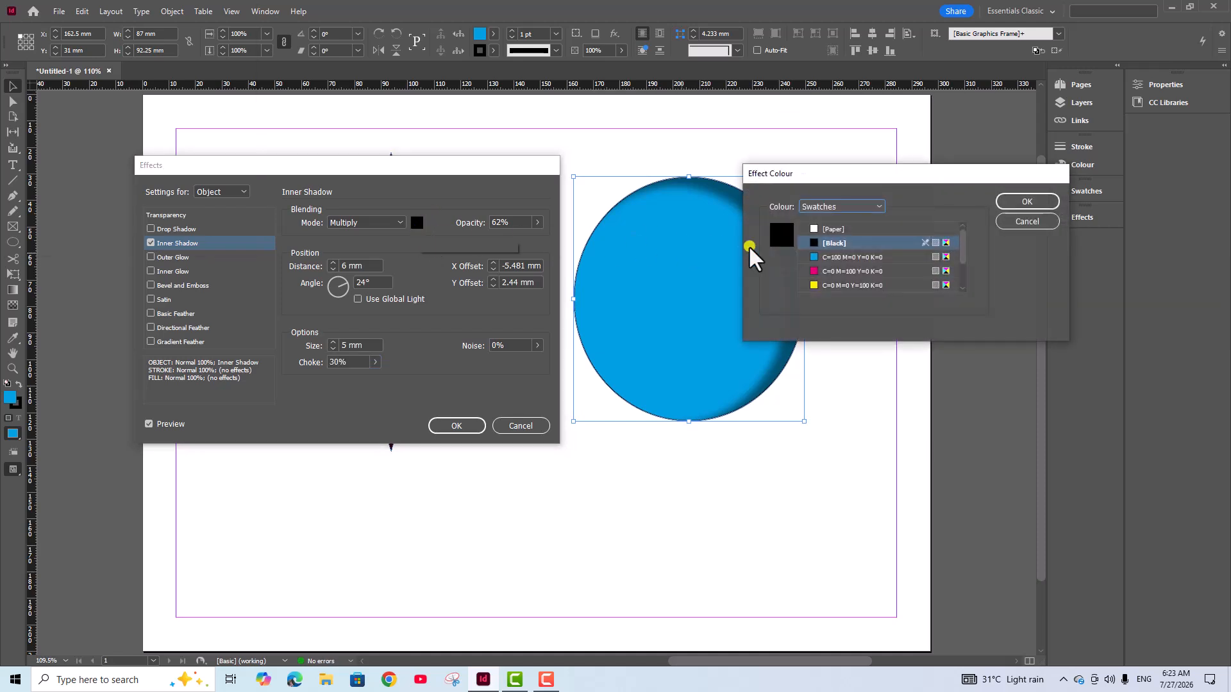
left_click(844, 272)
left_click(1026, 202)
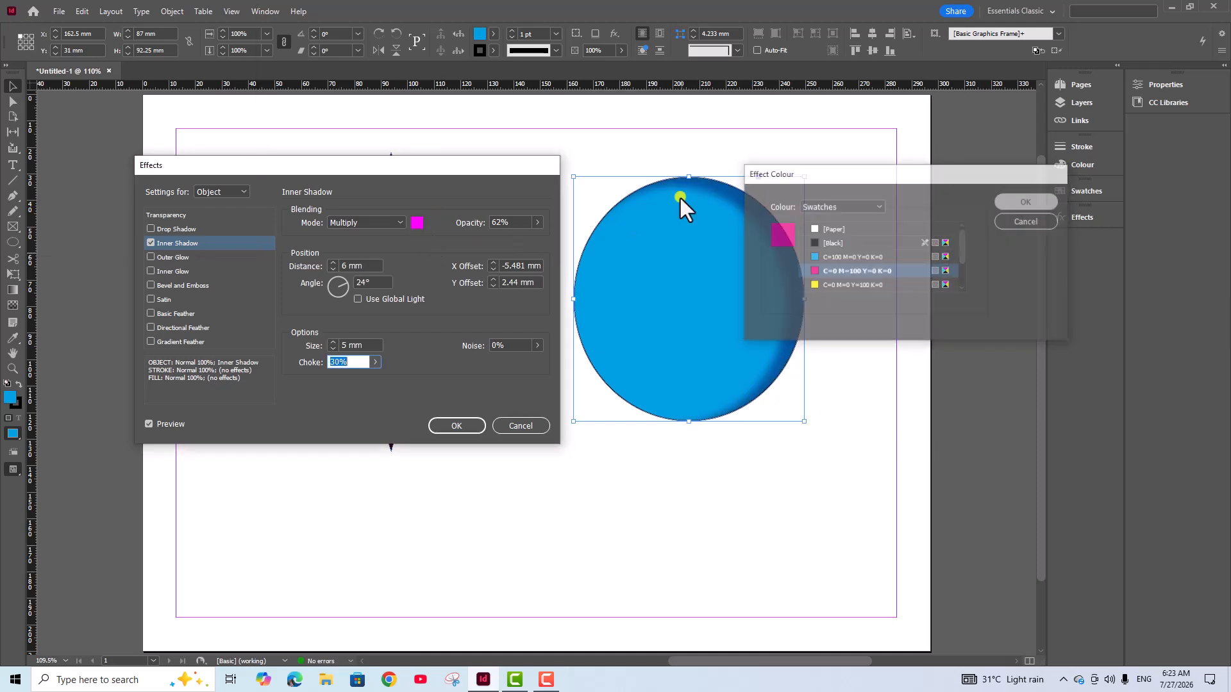
Try the Normal blending mode on the ellipse's inner shadow and switch back to Multiply
left_click(403, 219)
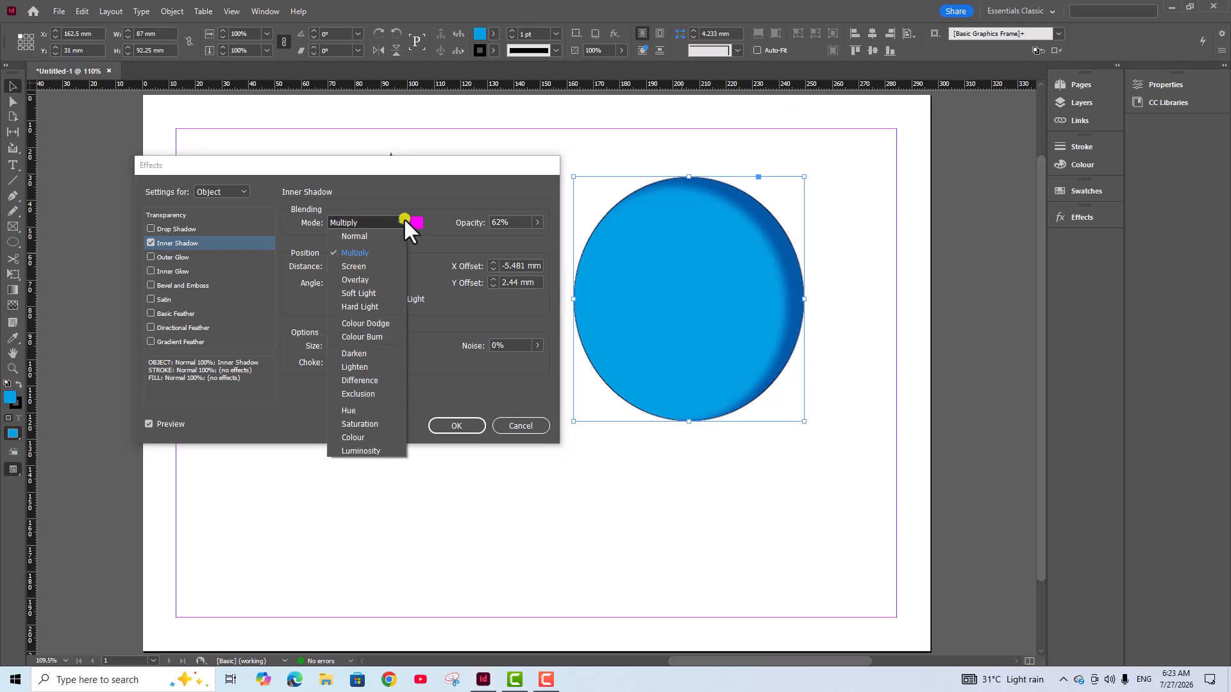
left_click(354, 236)
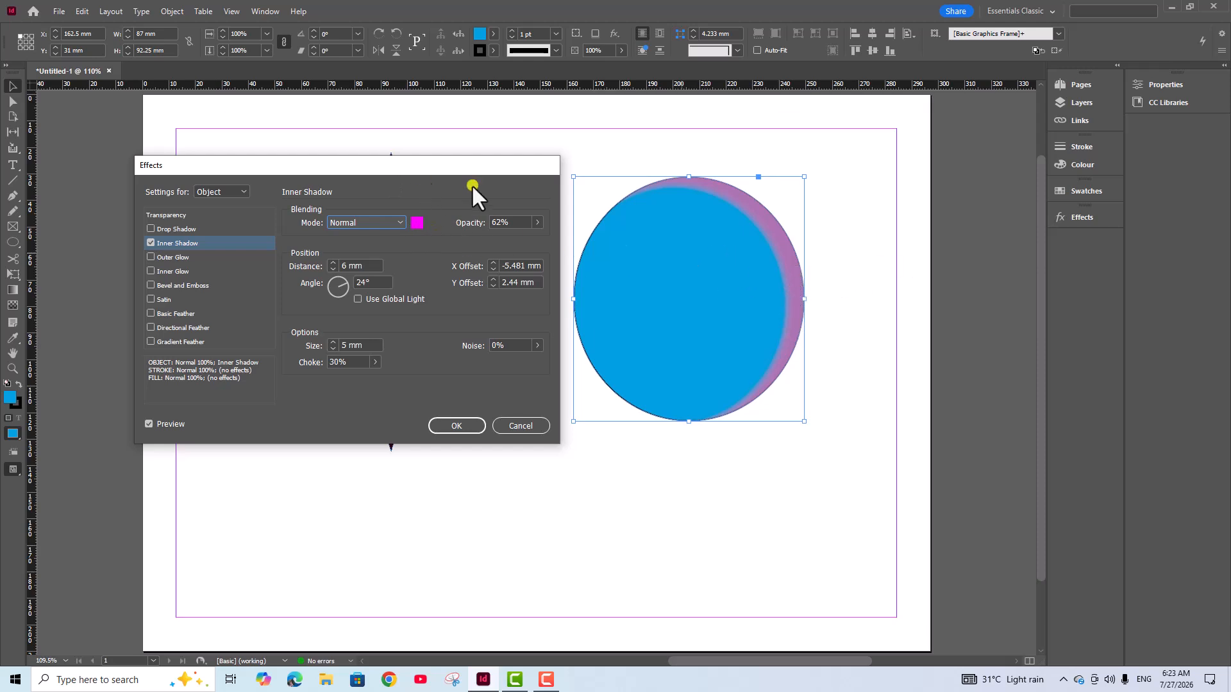
left_click(399, 221)
left_click(357, 250)
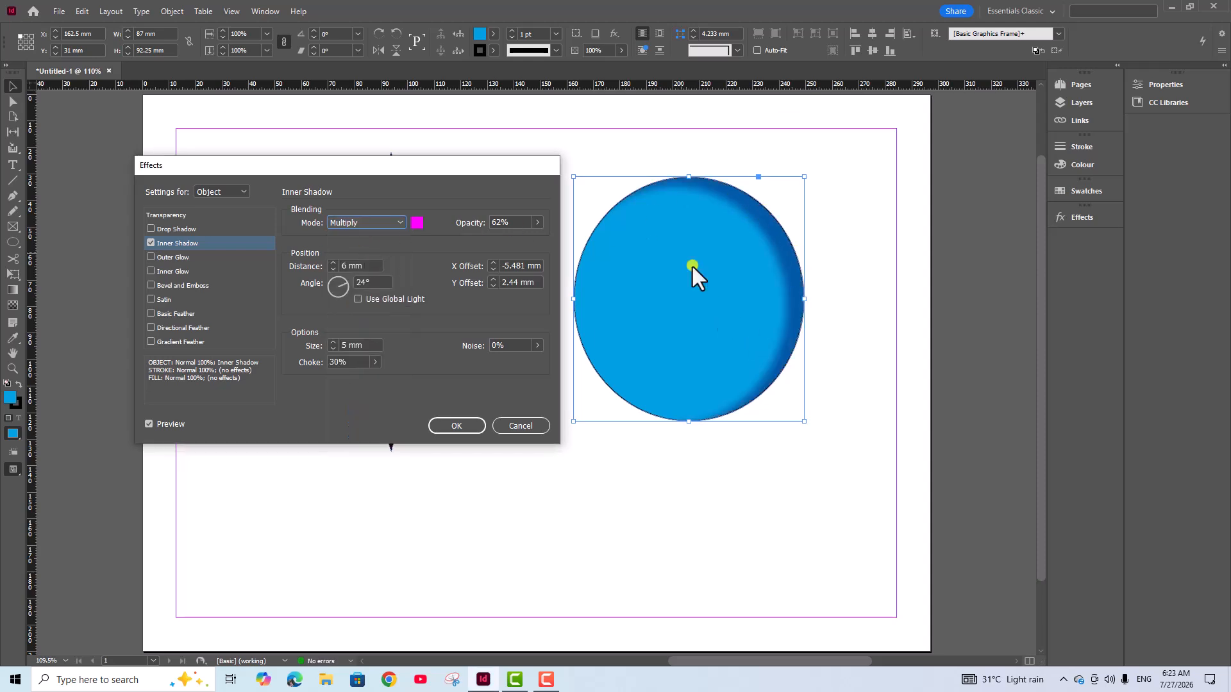
Try the Screen, Overlay, Soft Light and Darken blending modes on the inner shadow, and return to Multiply
left_click(398, 225)
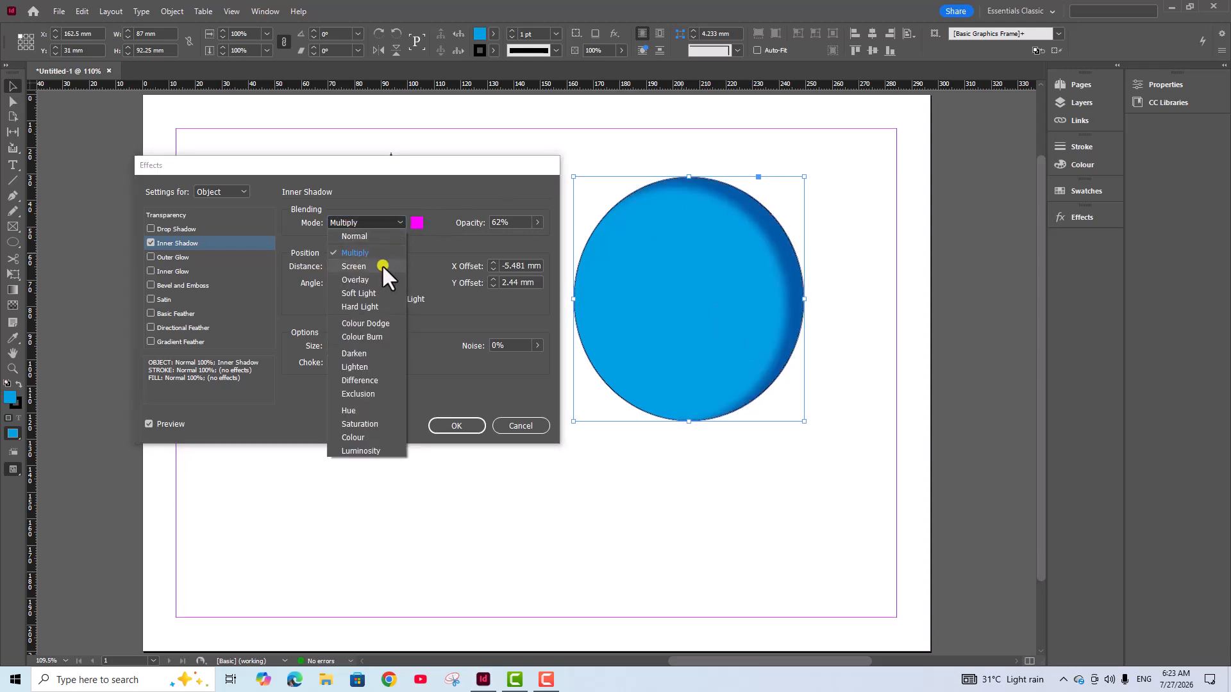
left_click(382, 264)
left_click(400, 222)
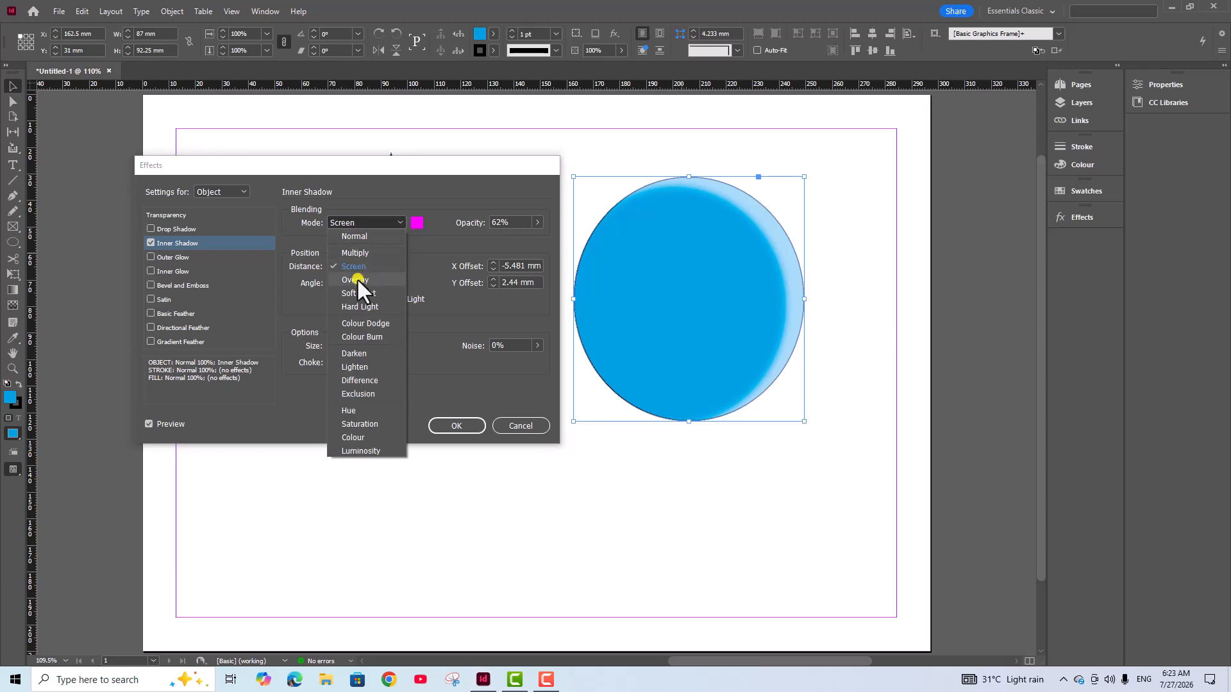
left_click(351, 280)
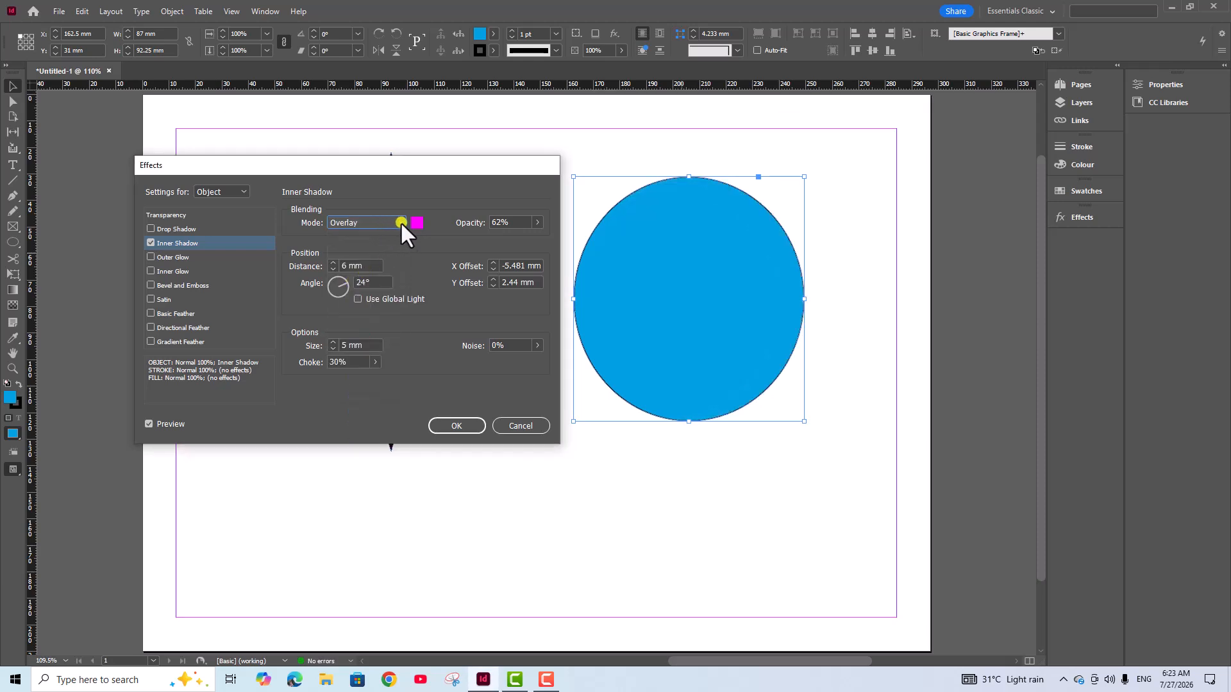
left_click(400, 221)
left_click(359, 292)
left_click(401, 220)
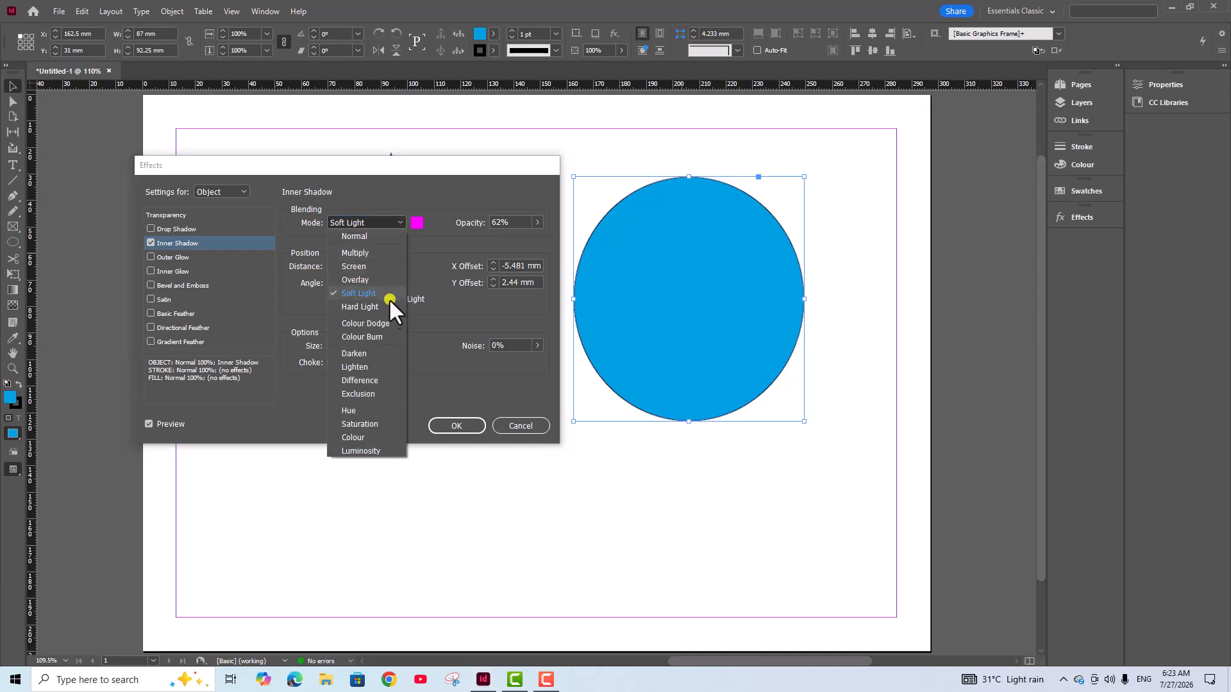
left_click(357, 353)
left_click(397, 222)
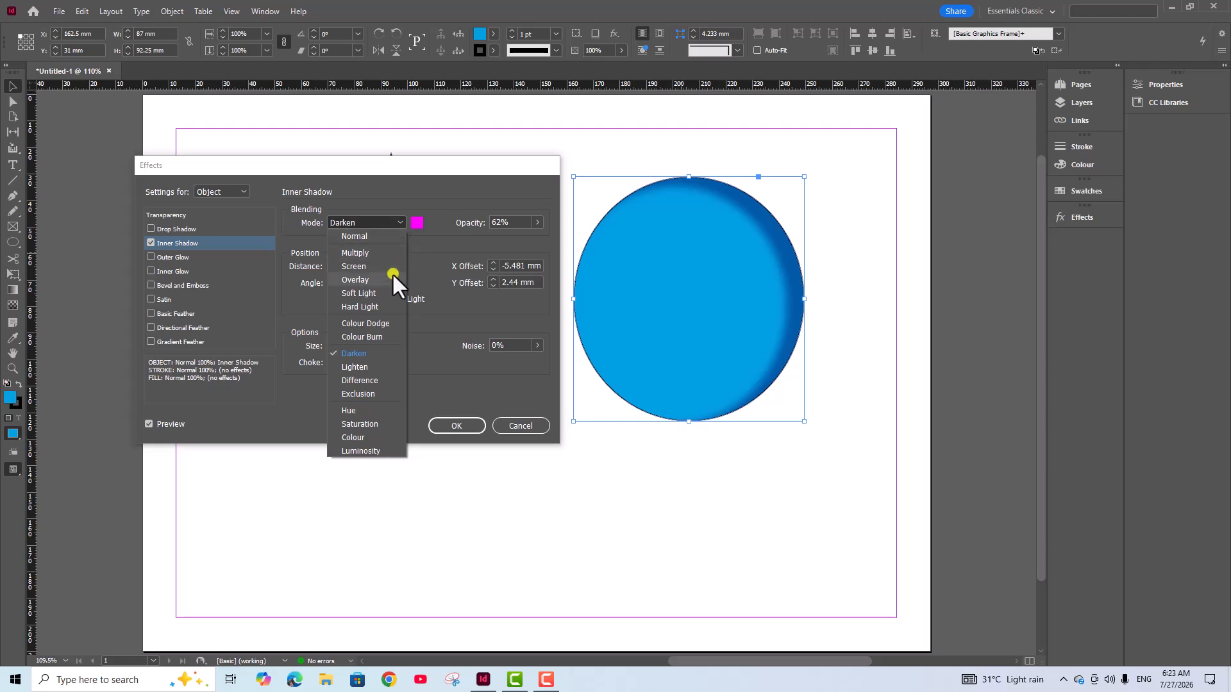
left_click(372, 252)
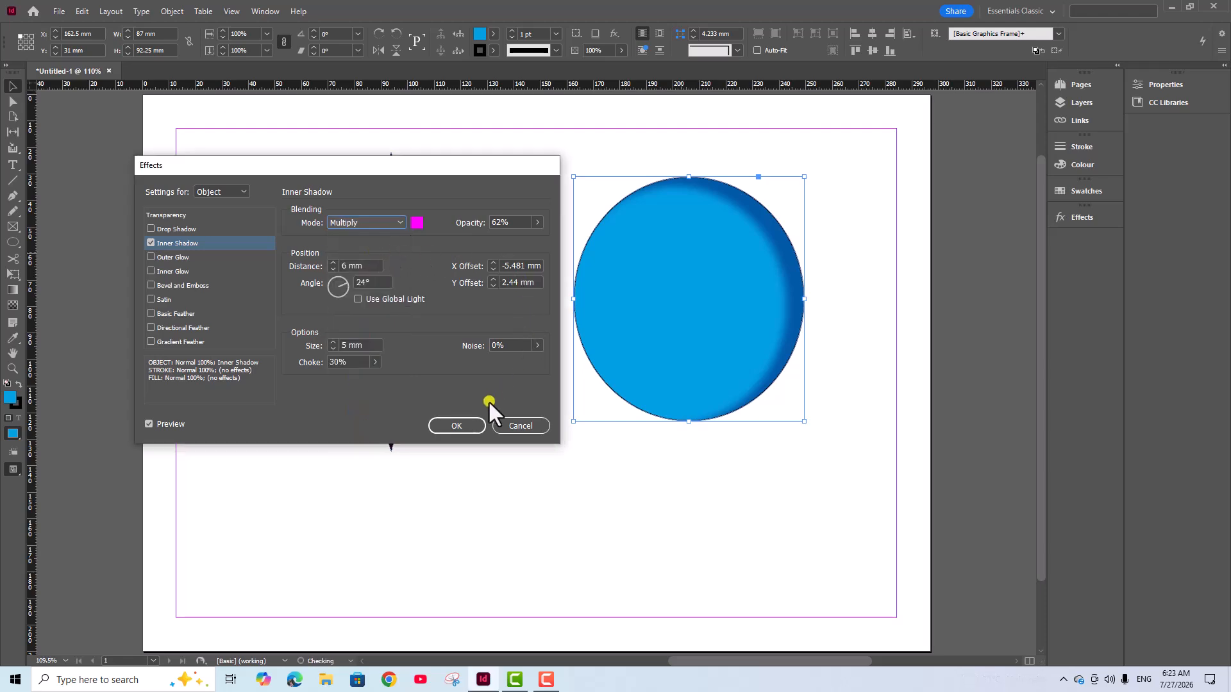